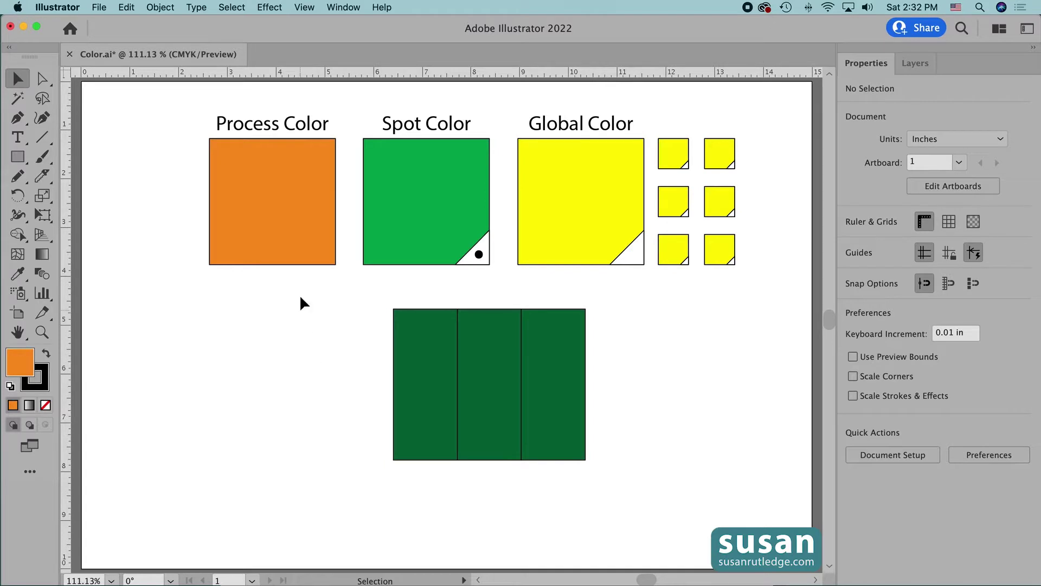
- Show the orange Process Color square's fill swatches as large thumbnails and fill the square with CMYK Cyan
left_click(275, 221)
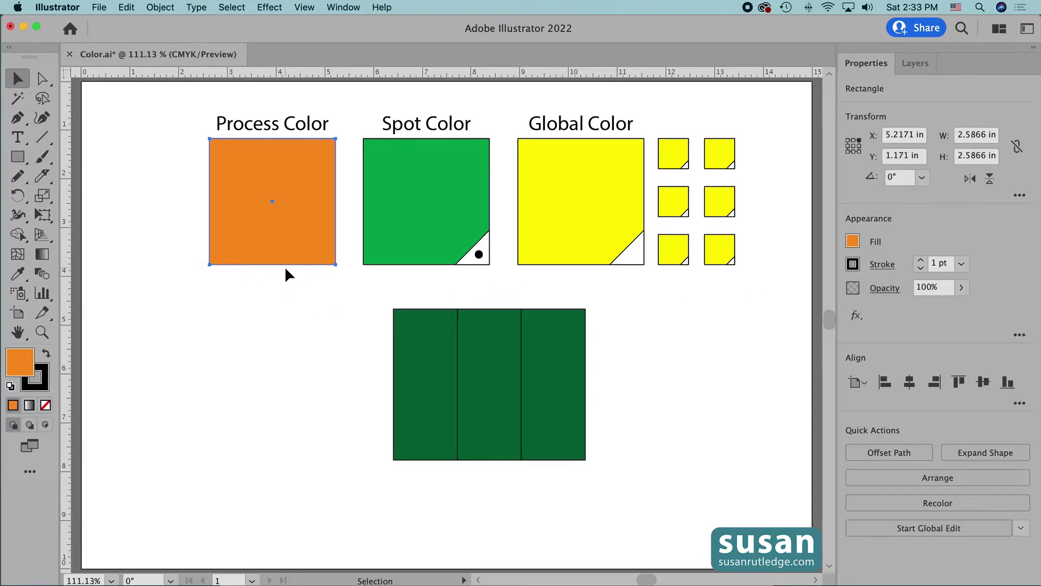
left_click(852, 243)
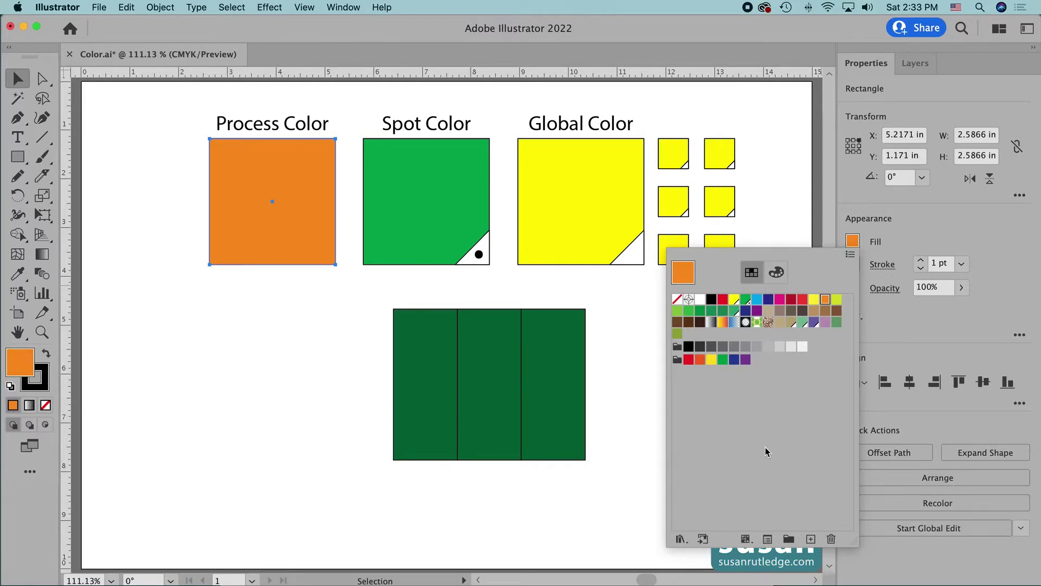
left_click(850, 255)
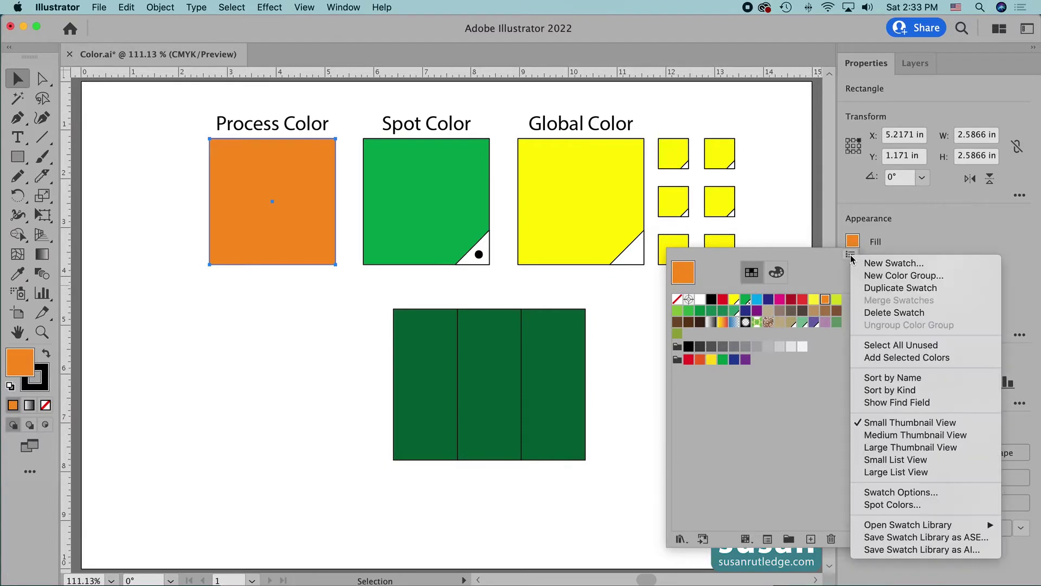
left_click(875, 448)
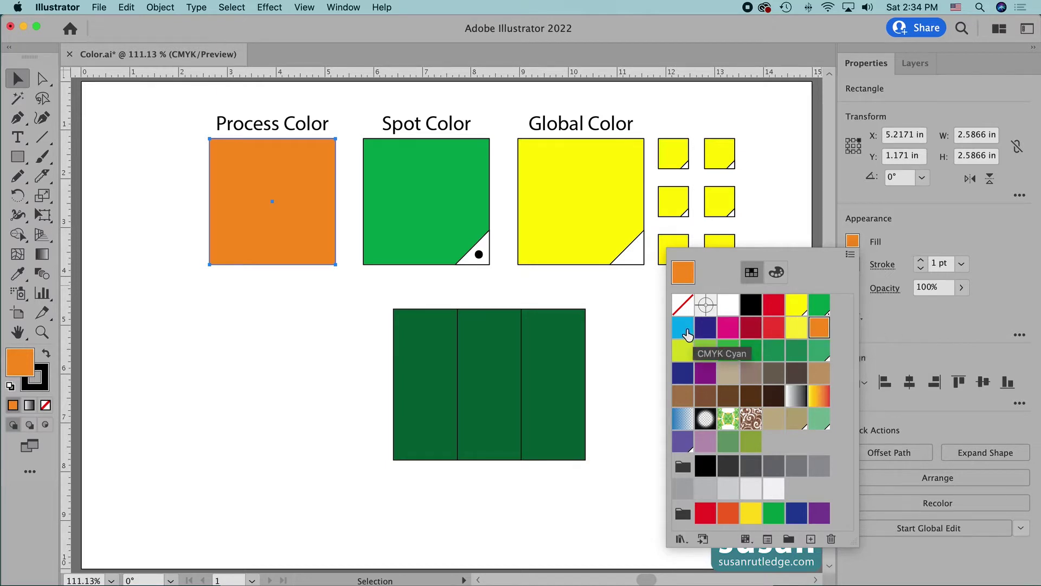
left_click(683, 329)
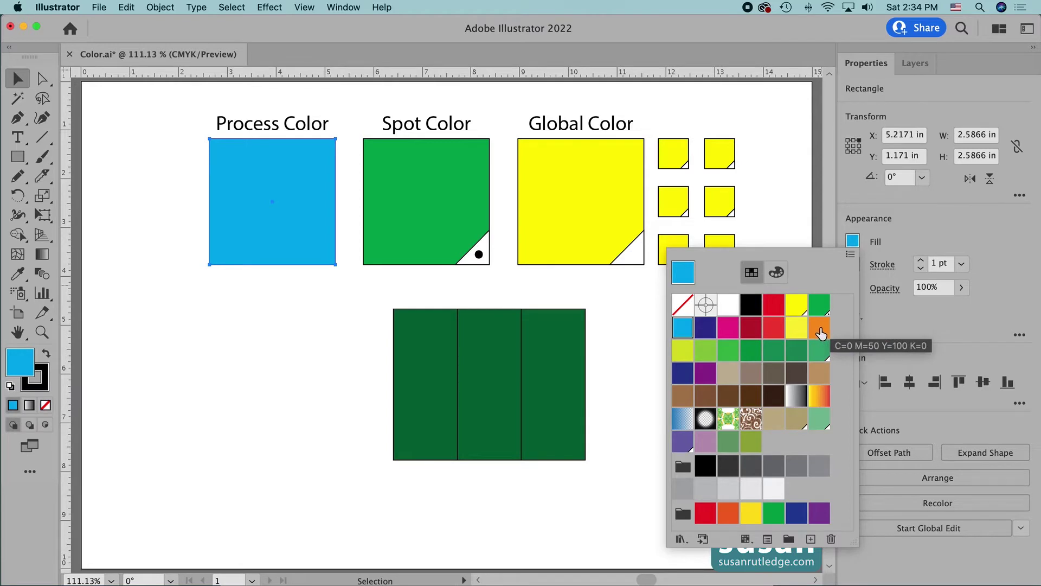
- Refill the square with the C=0 M=50 Y=100 K=0 swatch and try that swatch's Global option as a Process Color, cancelling the options
double_click(820, 329)
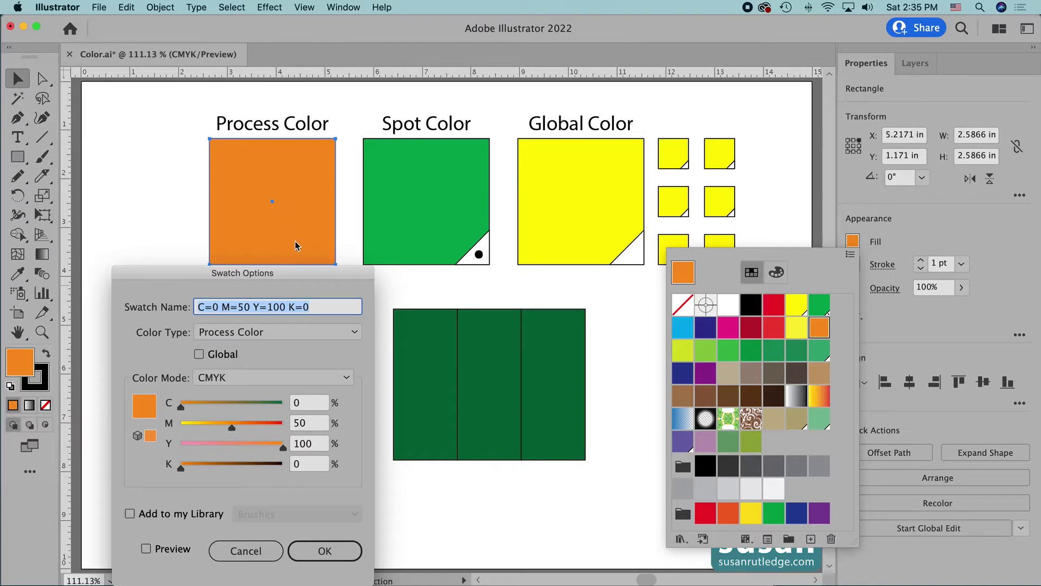
left_click(199, 354)
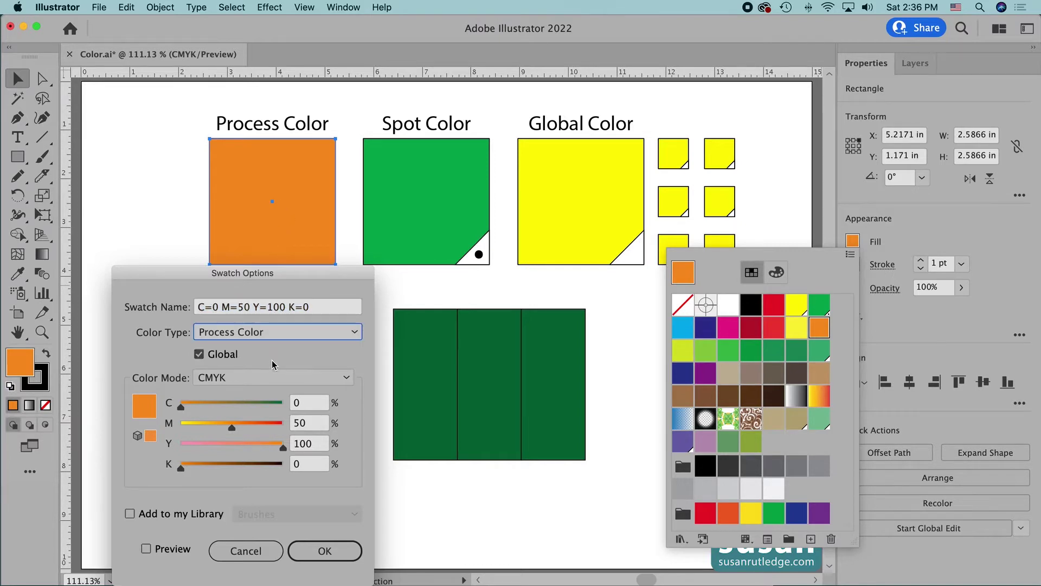
left_click(355, 333)
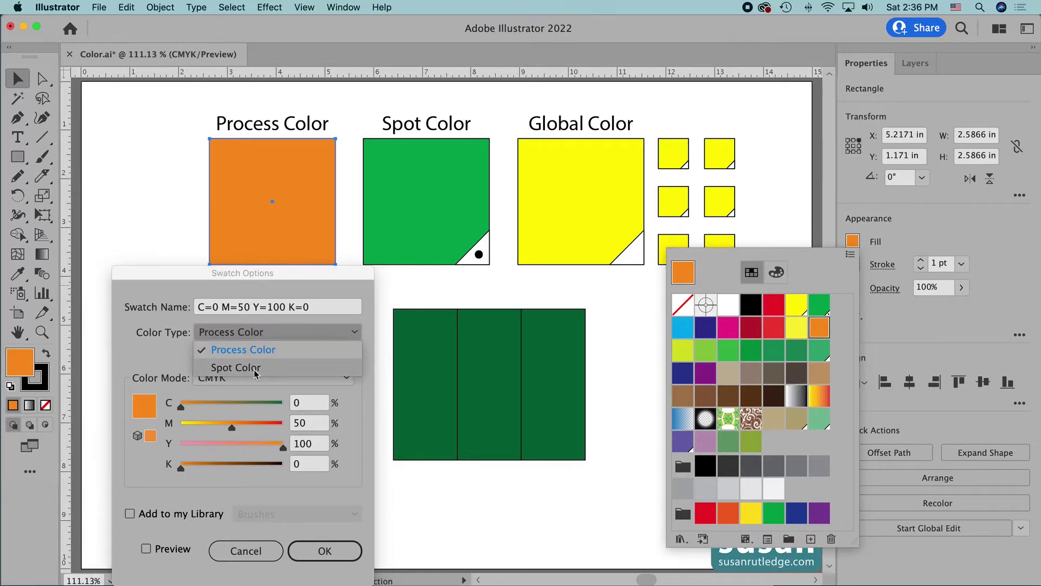
left_click(247, 350)
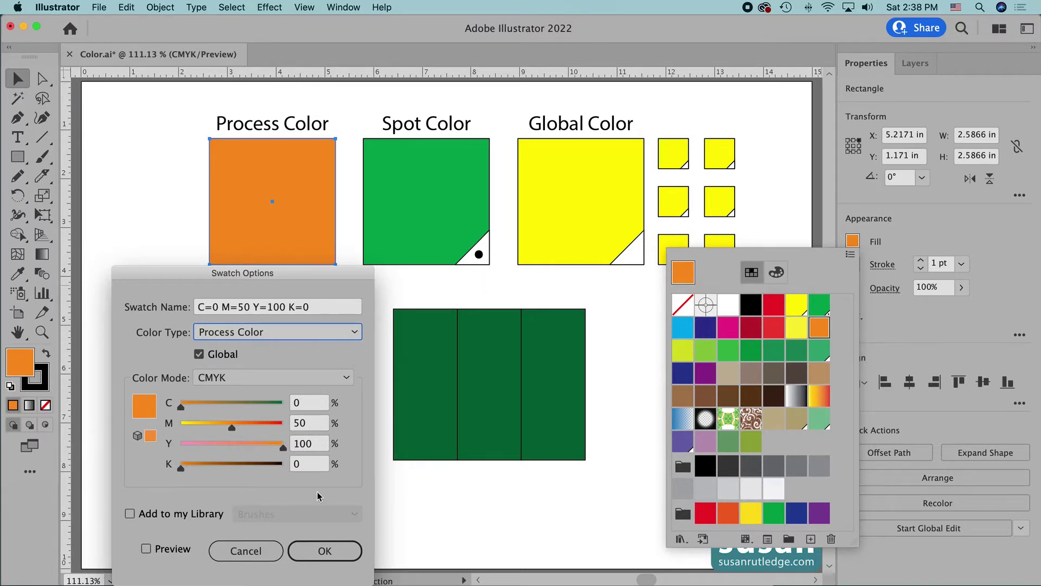
left_click(227, 555)
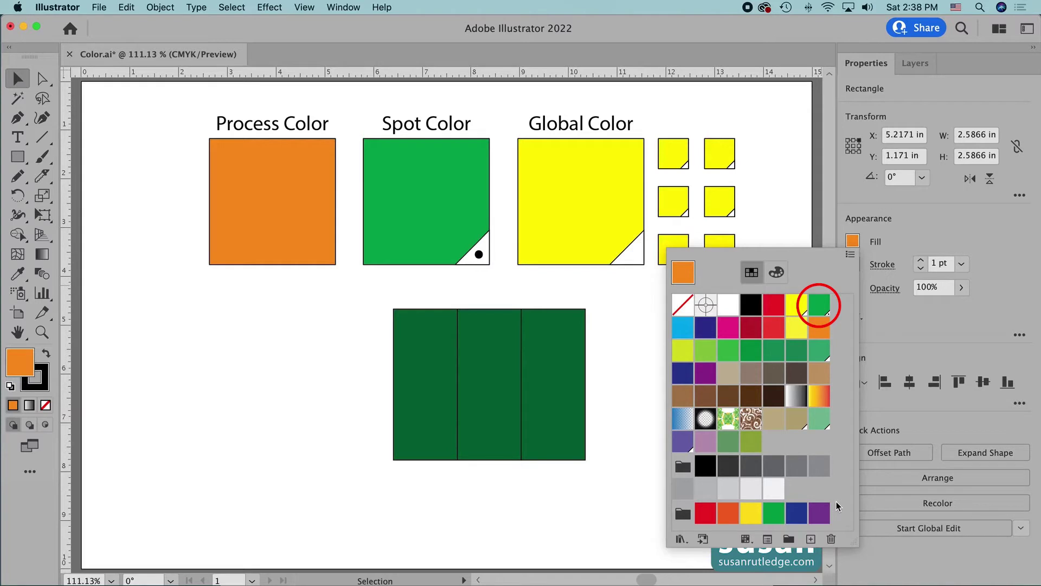
- Change the color type of the CMYK Green swatch from spot to Process Color and apply it
double_click(818, 304)
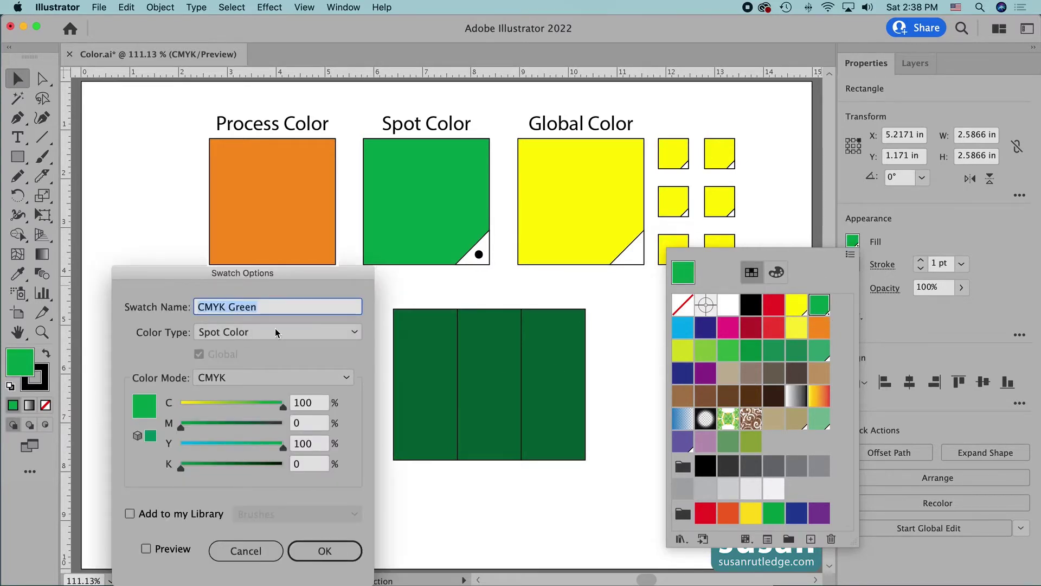
left_click(355, 333)
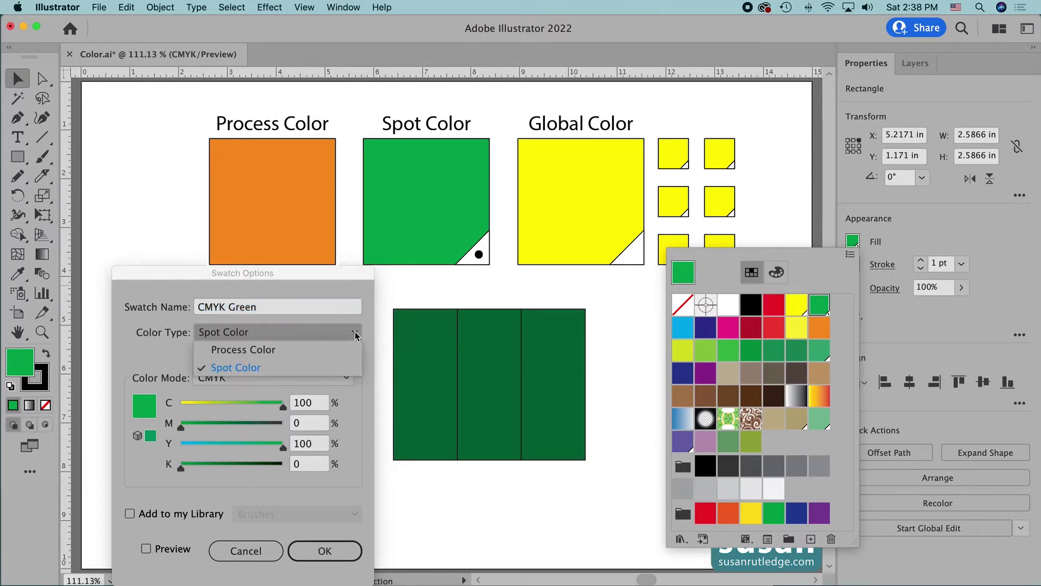
left_click(237, 350)
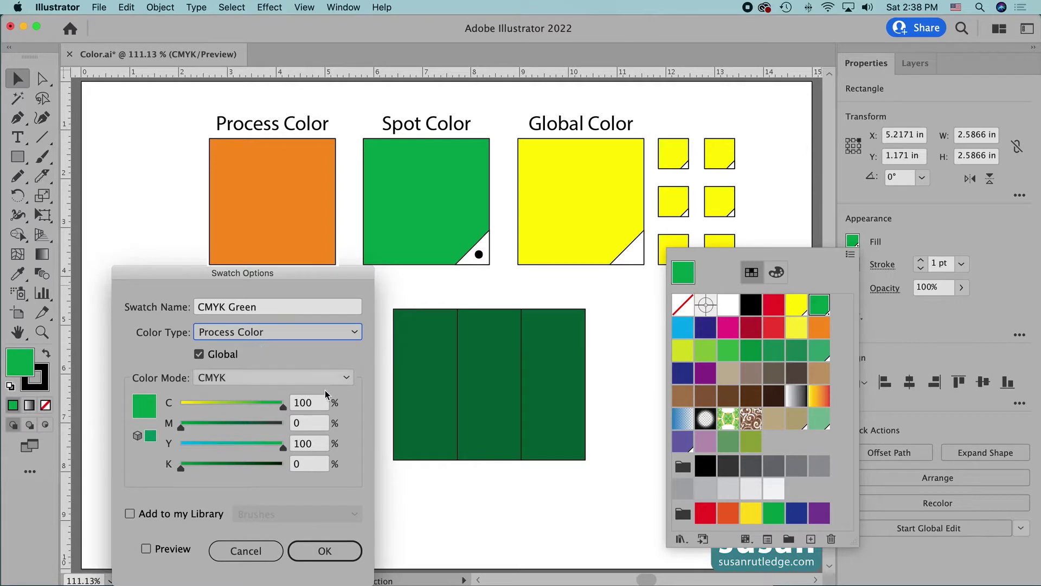
left_click(325, 551)
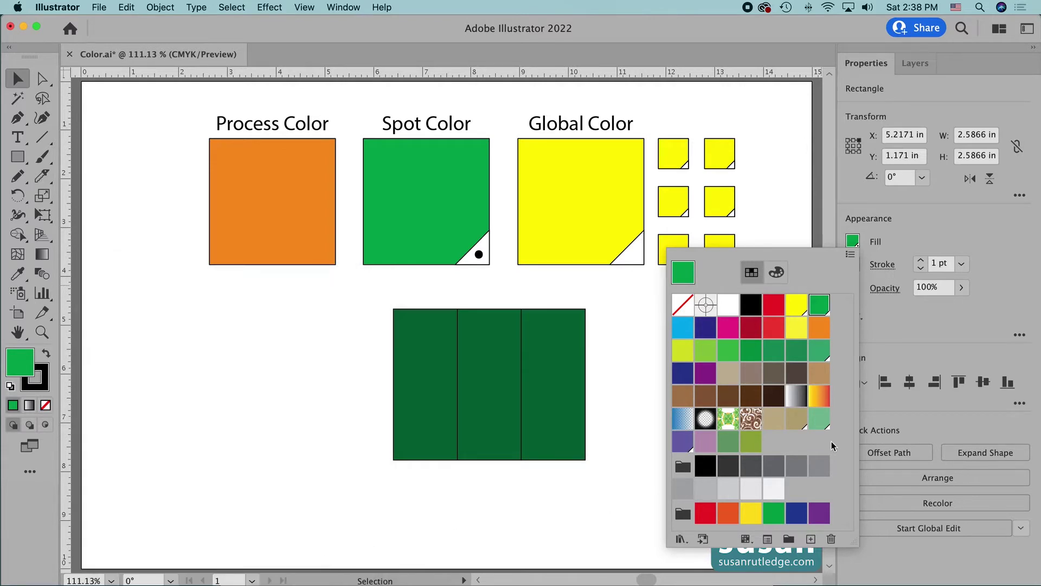
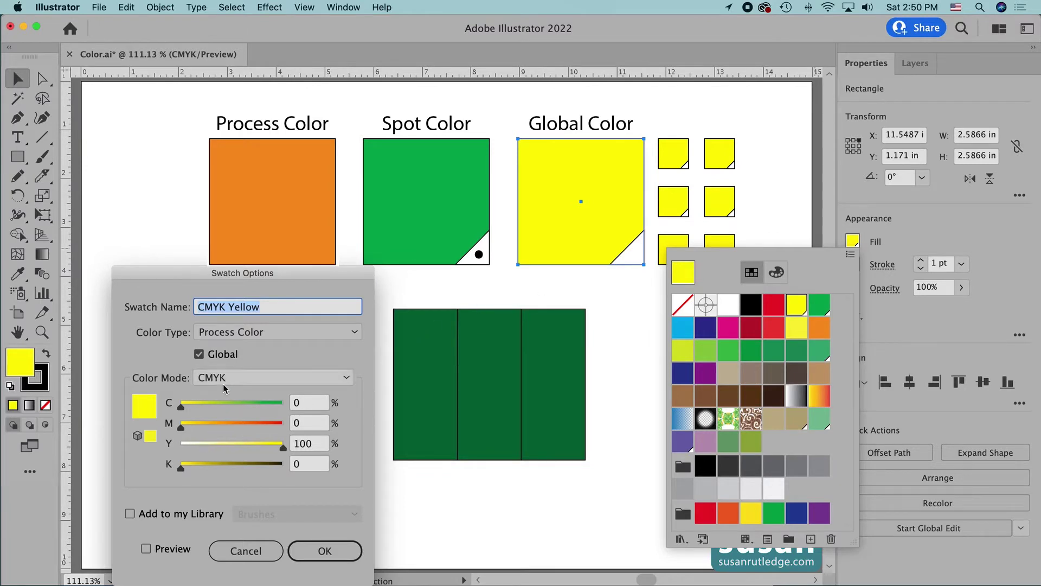
- Try C 19%, M 8%, Y 96% on the global CMYK Yellow swatch with preview on, and undo the change
mouse_move(184, 412)
left_mouse_down()
mouse_move(201, 411)
mouse_move(190, 428)
left_mouse_up()
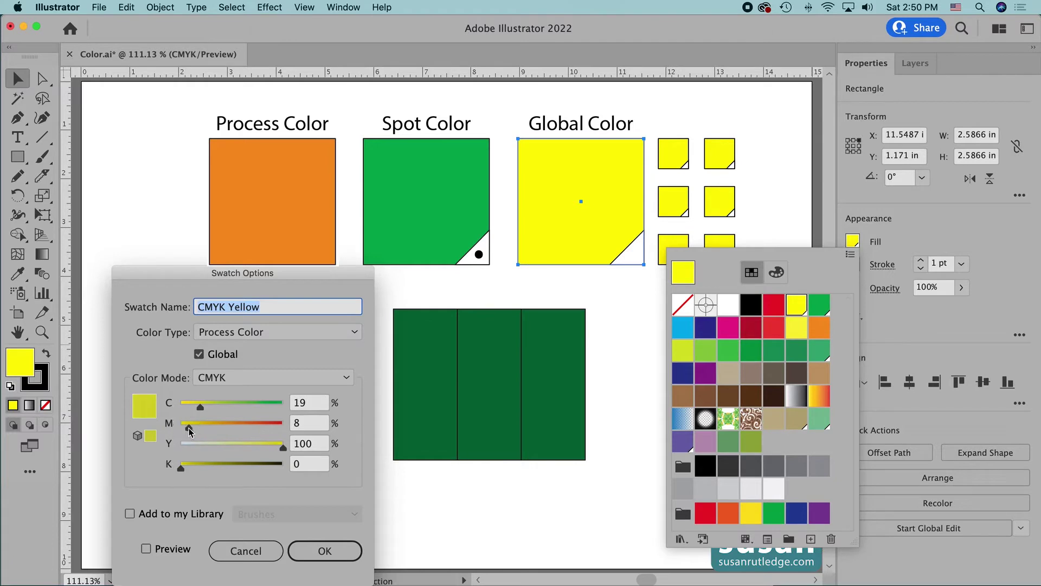
left_click_drag(281, 449, 278, 449)
left_click(145, 548)
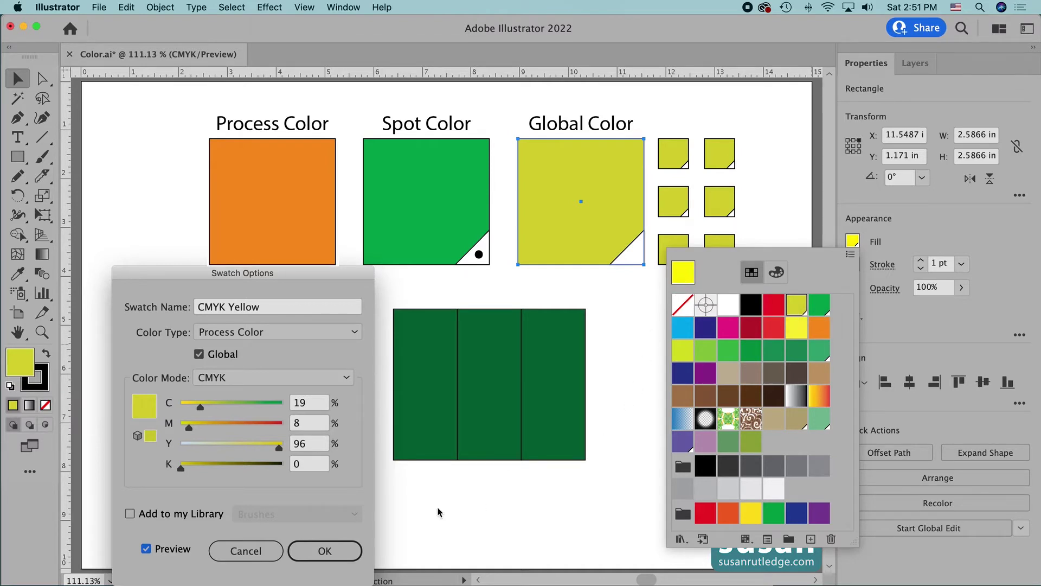
left_click(326, 552)
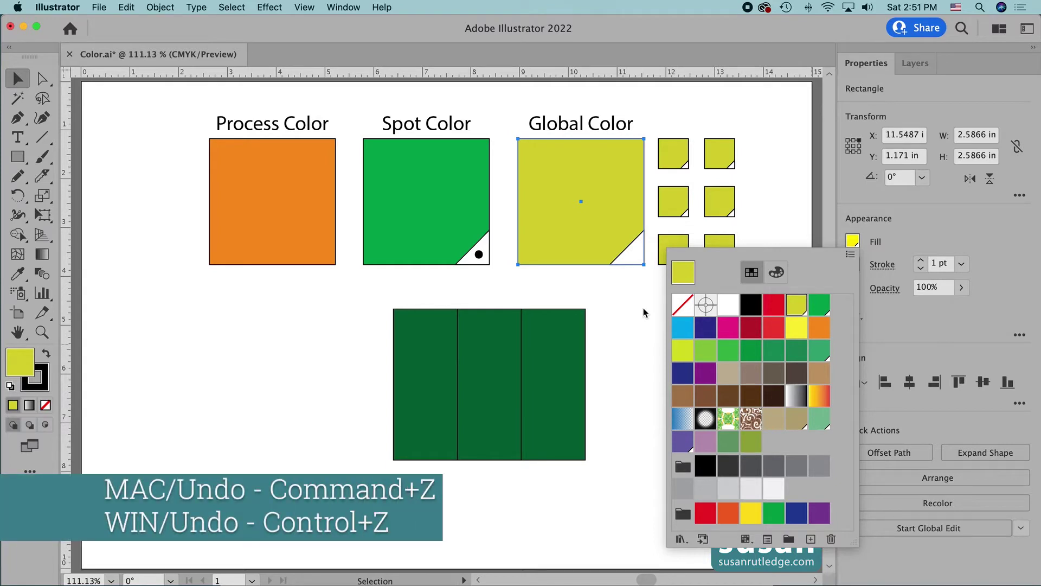
key("Escape")
key("super+z")
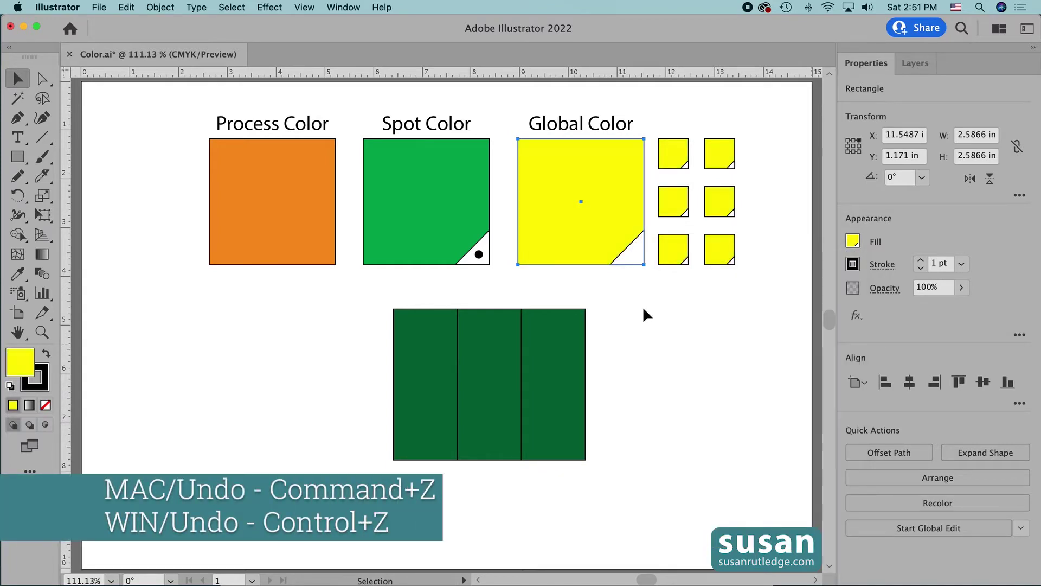
- Open the options of the CMYK Yellow swatch and review the available color modes, keeping CMYK
left_click(855, 246)
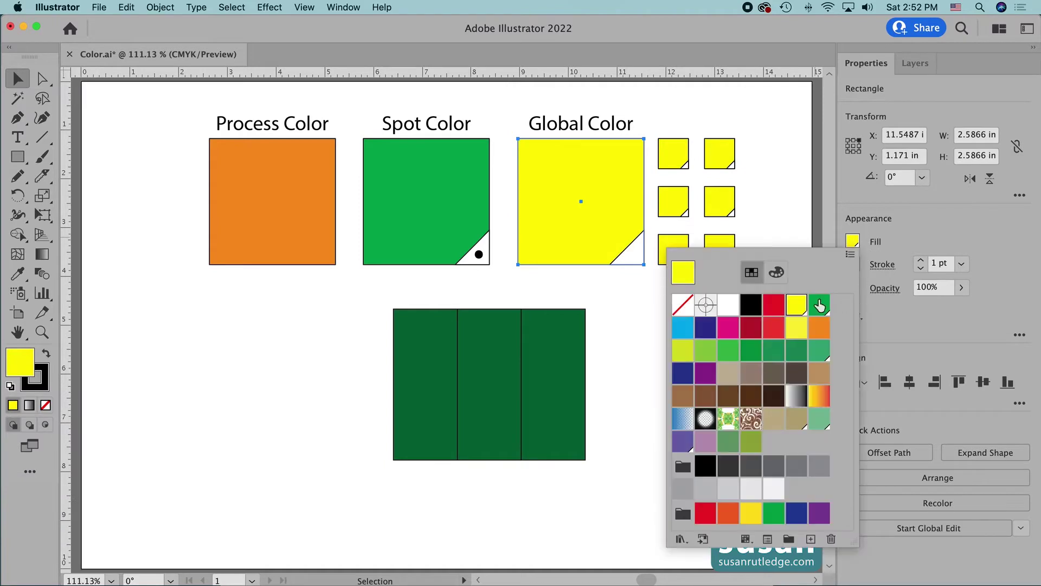
left_click(798, 305)
double_click(798, 305)
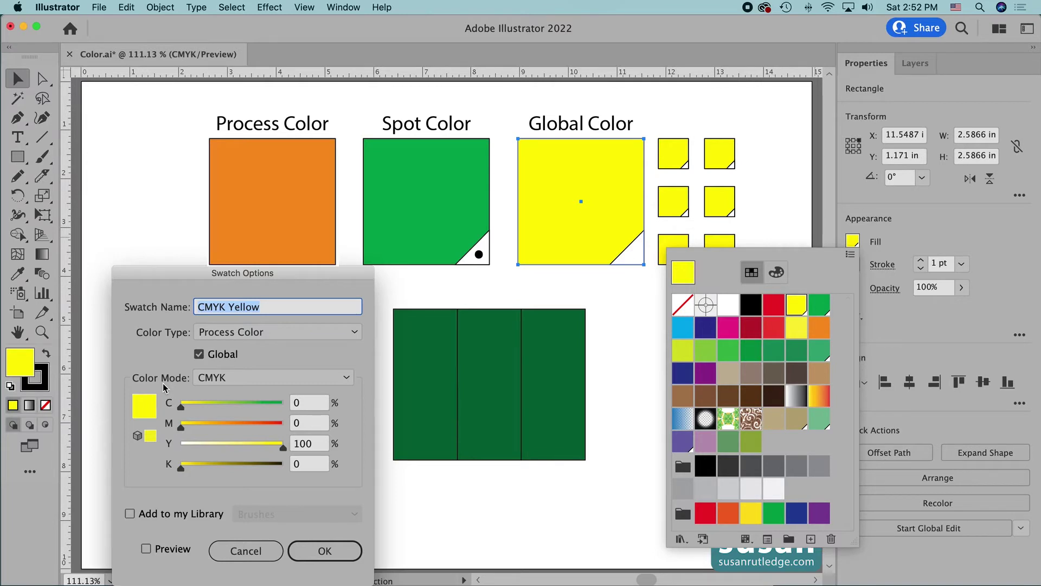
left_click(348, 379)
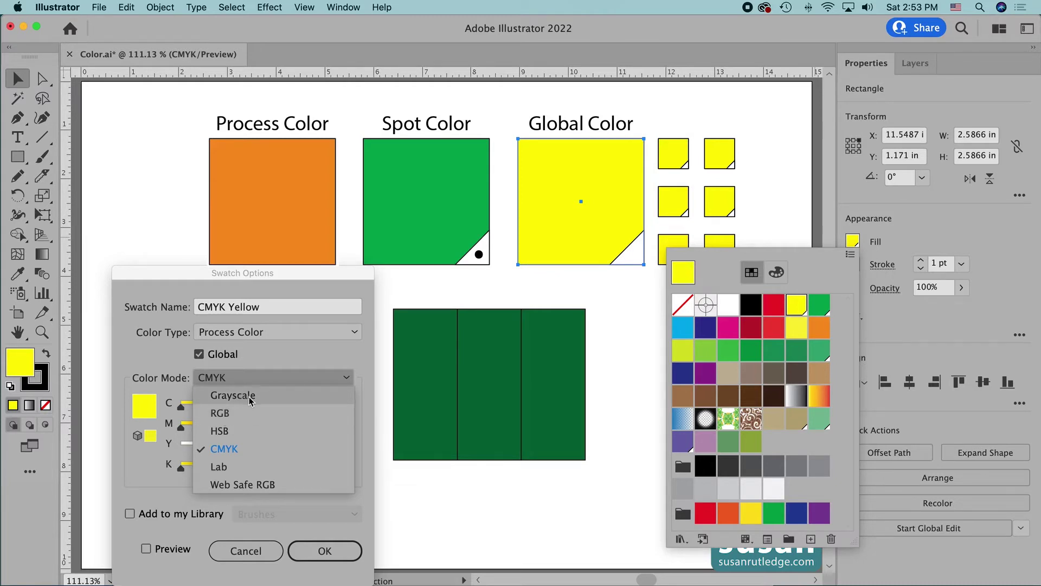
left_click(226, 454)
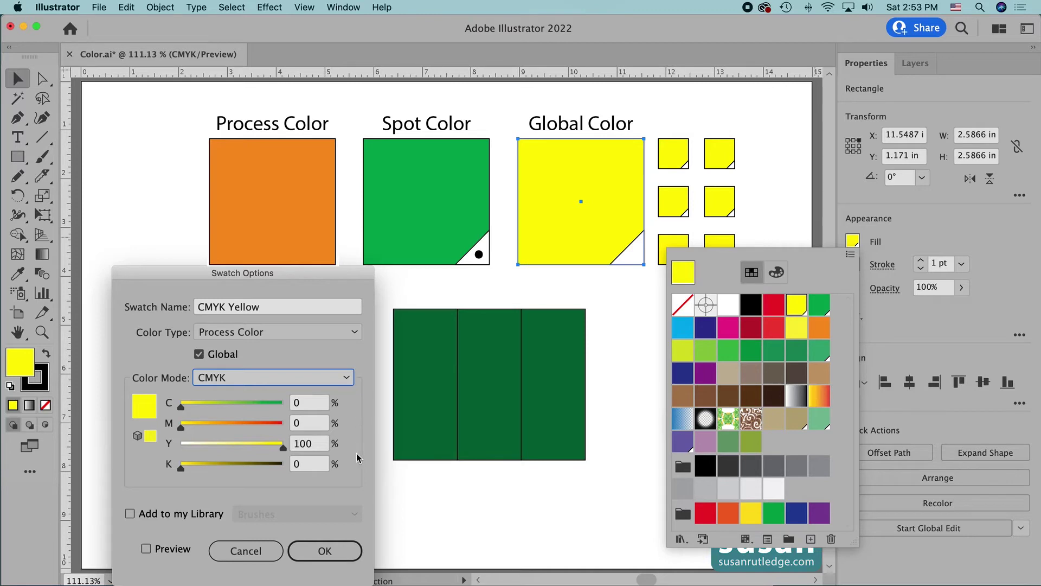
left_click(328, 552)
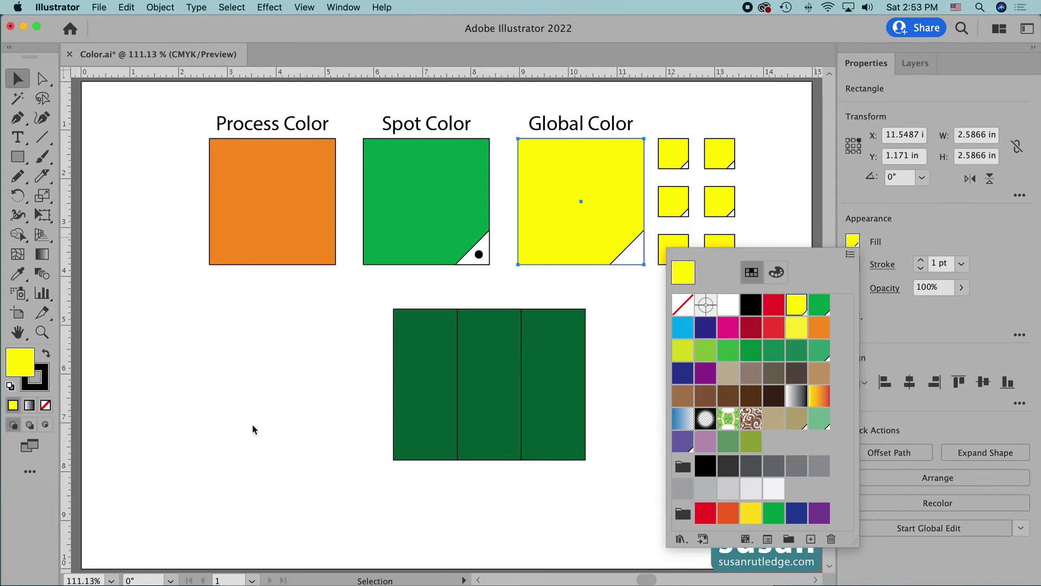
- Deselect the Global Color square and check the document color mode choices without changing the mode
left_click(253, 425)
left_click(98, 7)
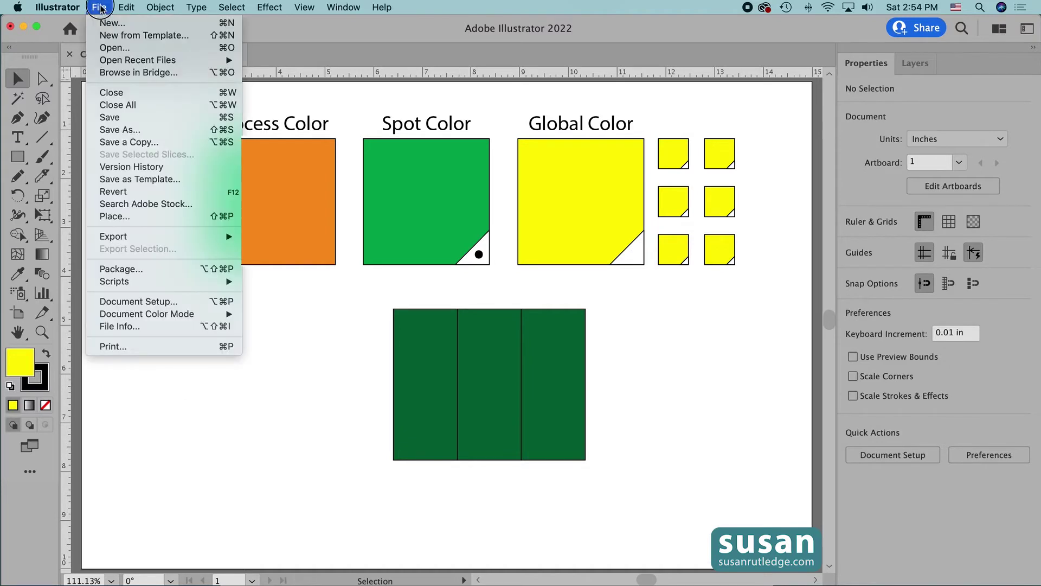
mouse_move(129, 315)
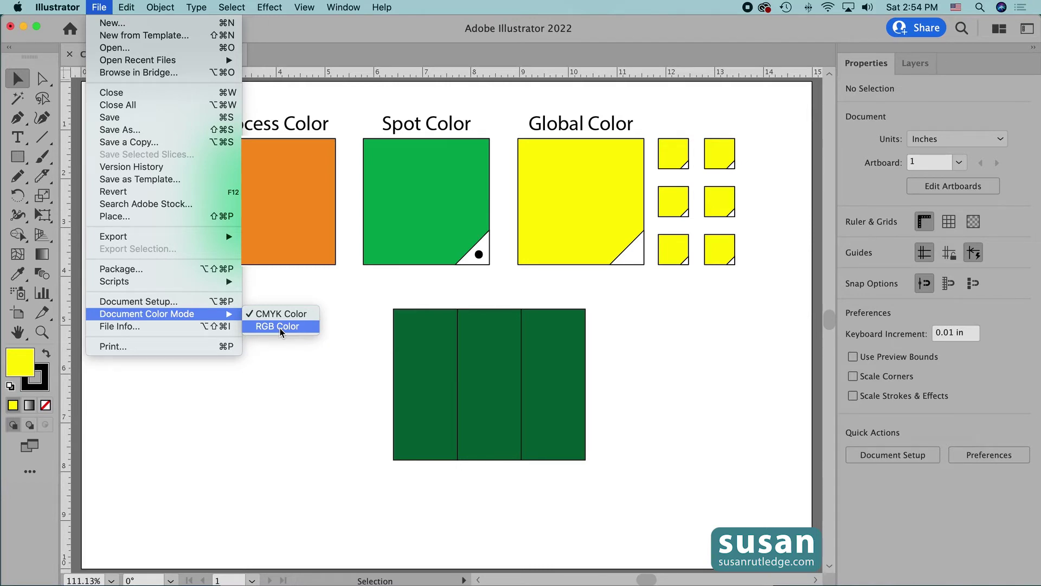
left_click(274, 396)
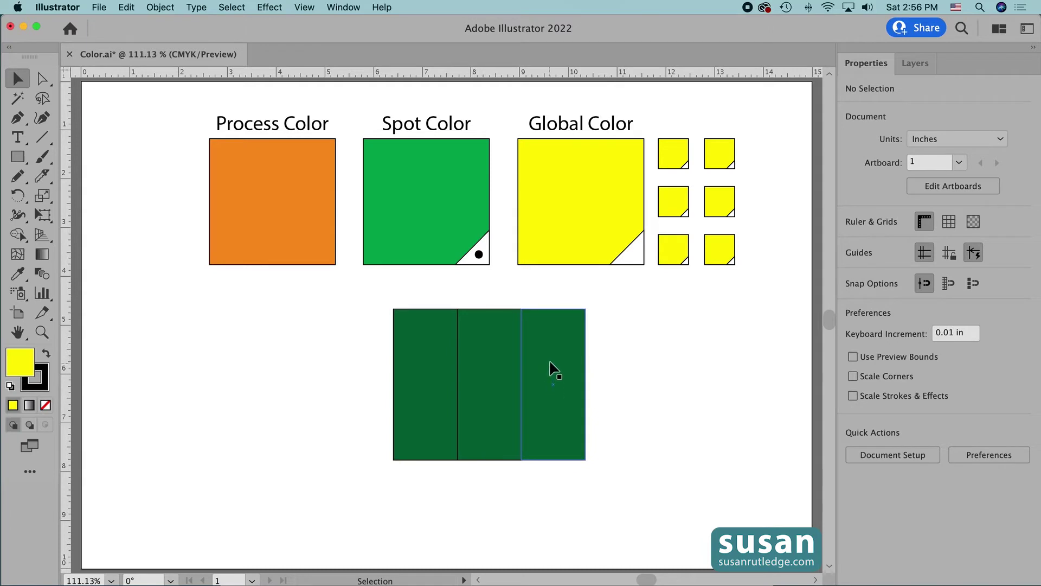
- Pick up the dark green fill from the rightmost tall rectangle and draw a rectangle about 1.23 by 1.35 in below the Process Color square
left_click(547, 396)
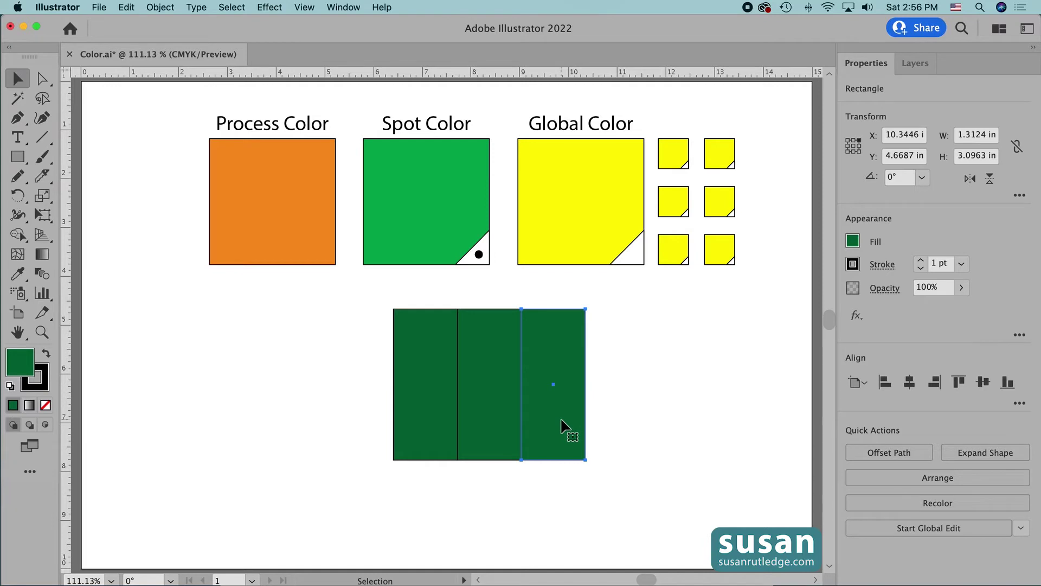
left_click(350, 384)
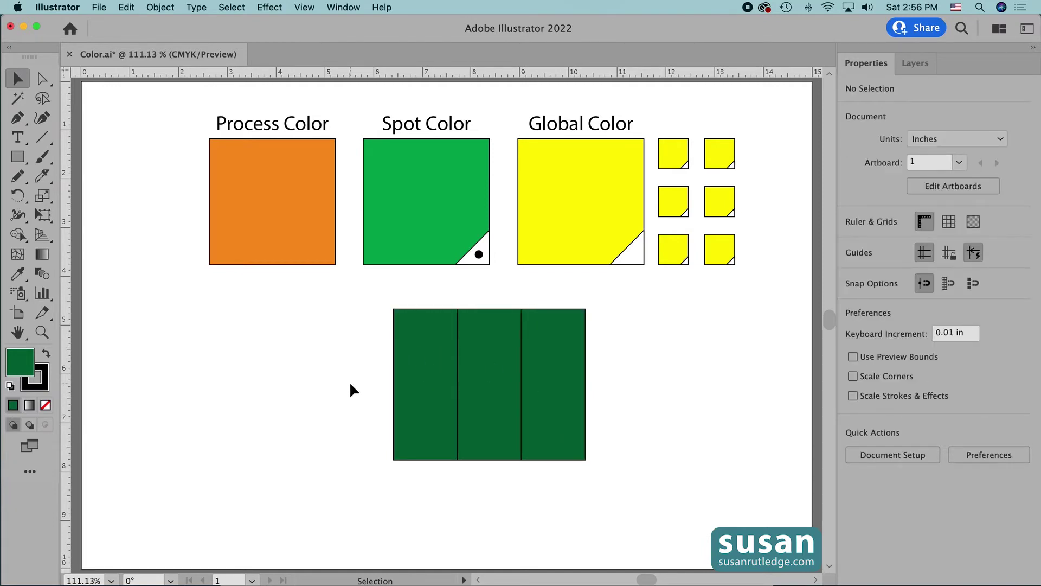
key("m")
left_click_drag(238, 347, 299, 413)
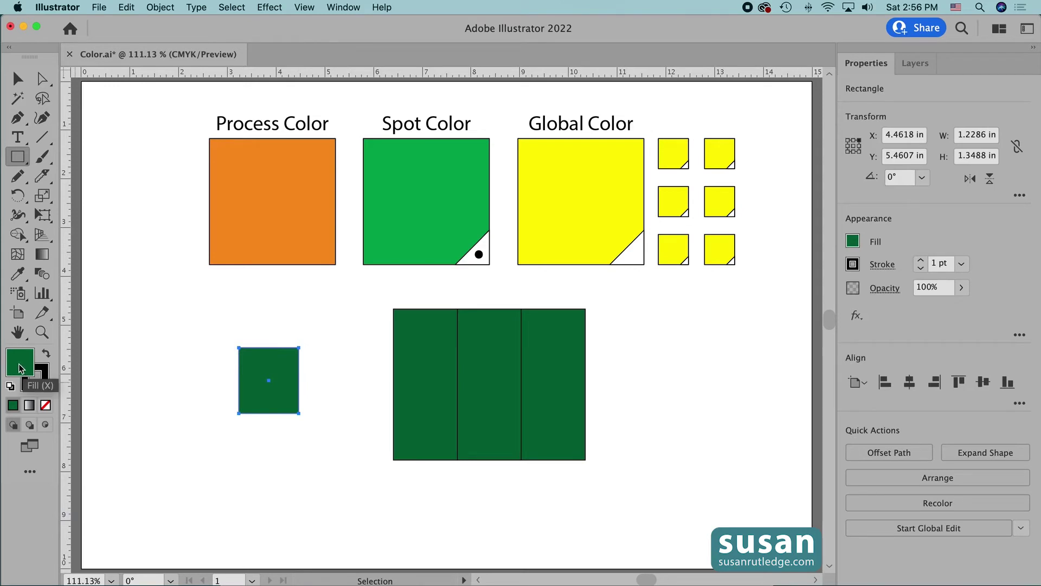
- Change the small rectangle's fill from dark green to mauve B79EBF in the Color Picker
double_click(20, 367)
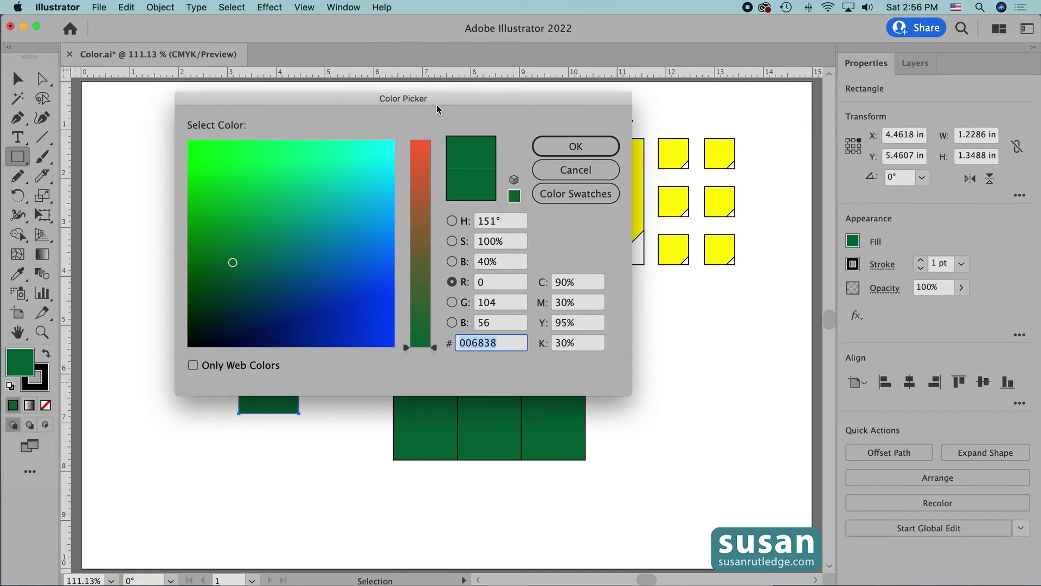
left_click(232, 263)
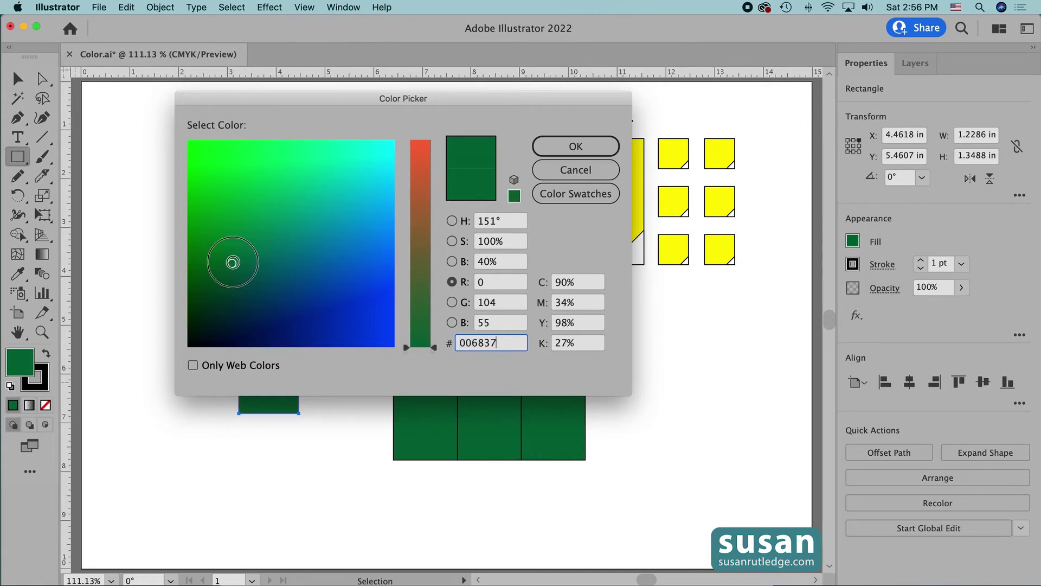
mouse_move(232, 262)
left_mouse_down()
mouse_move(267, 233)
mouse_move(256, 206)
mouse_move(260, 239)
mouse_move(342, 218)
left_mouse_up()
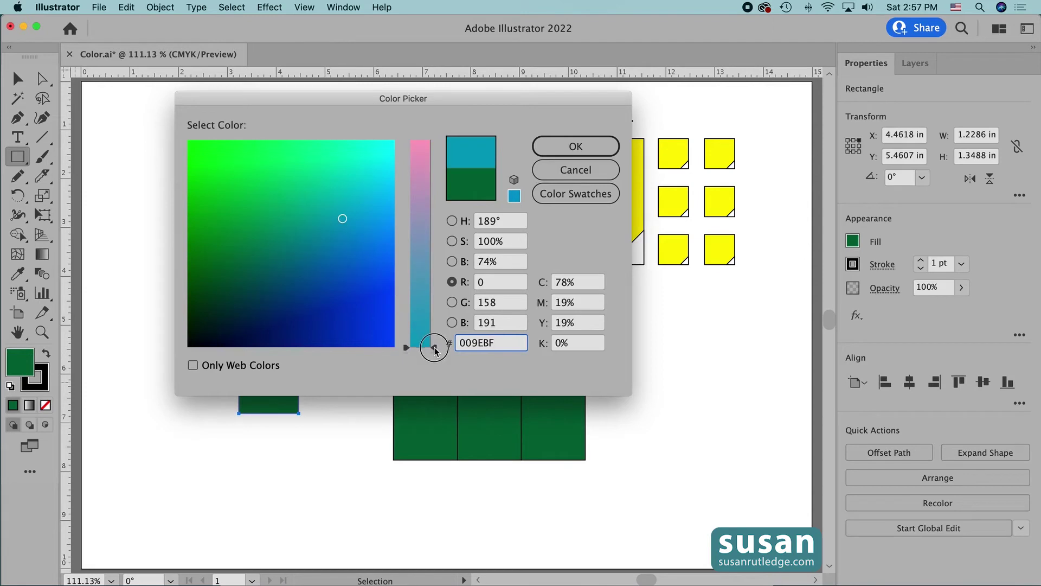
left_click_drag(434, 350, 436, 194)
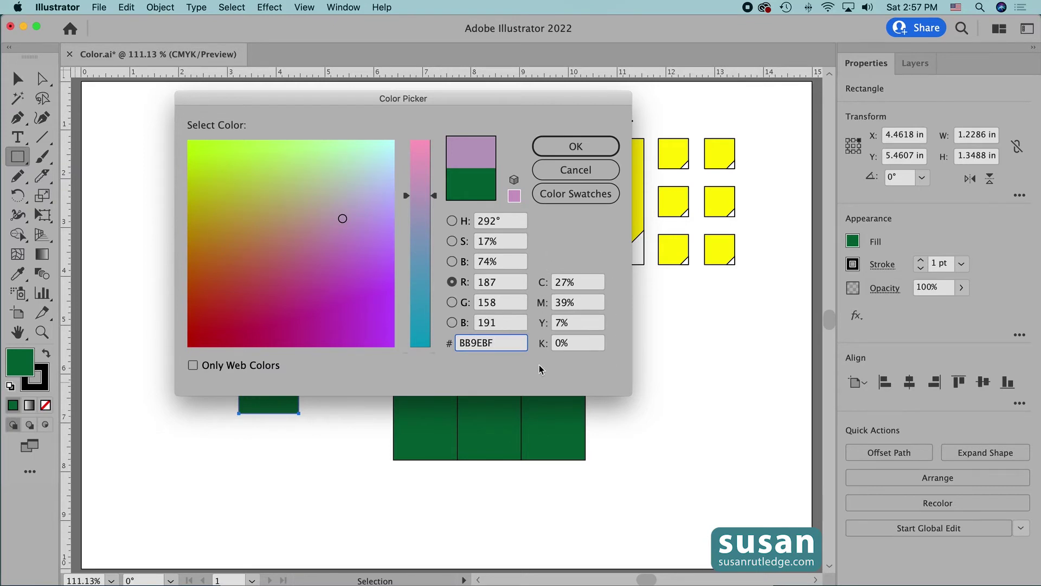
mouse_move(426, 195)
left_mouse_down()
mouse_move(433, 173)
mouse_move(433, 267)
mouse_move(433, 198)
left_mouse_up()
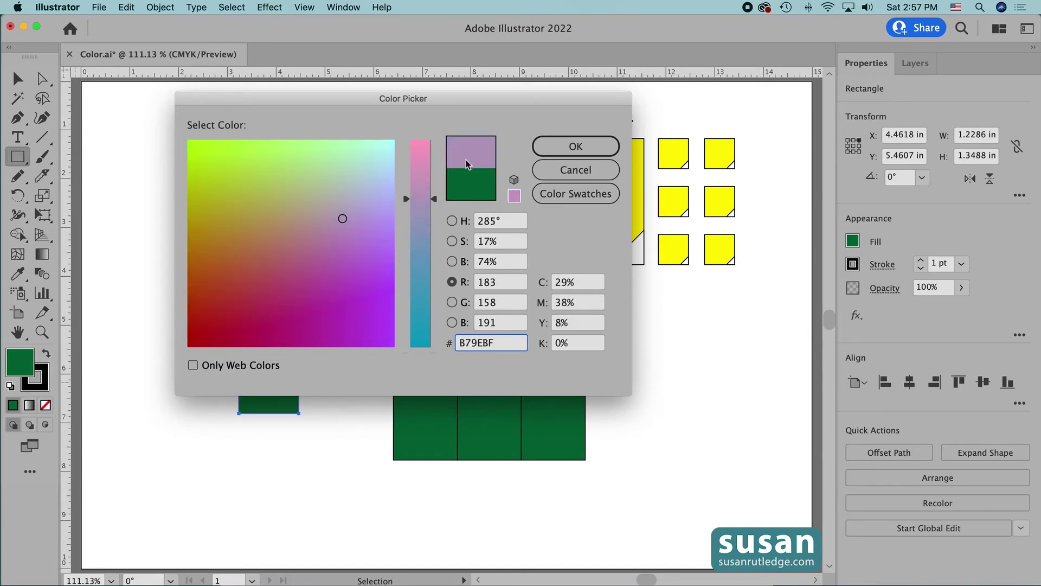
left_click(576, 147)
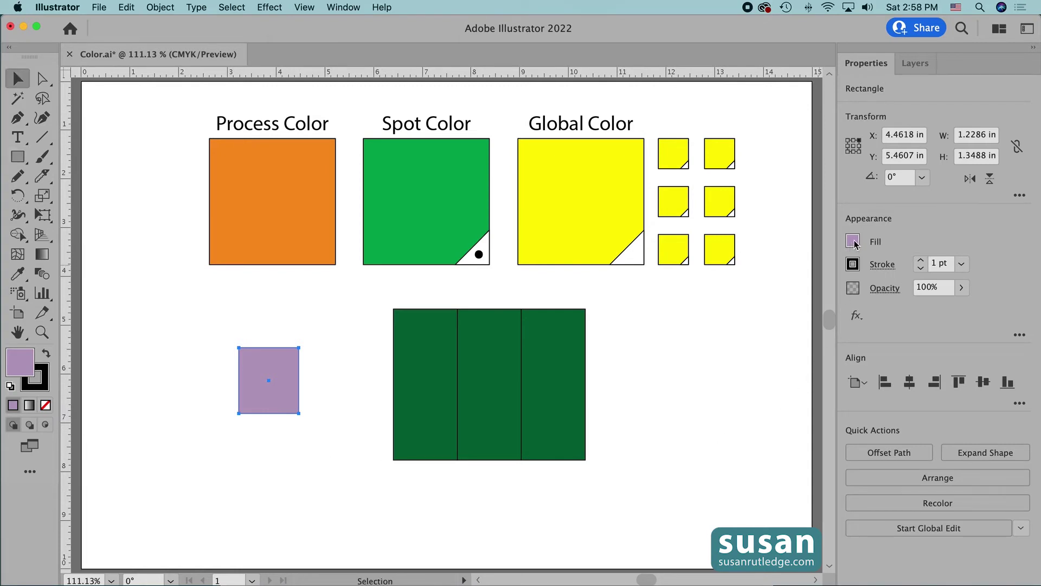
- Save the small rectangle's mauve fill as a new non-global process swatch named C=29 M=38 Y=8 K=0
key("v")
left_click(854, 244)
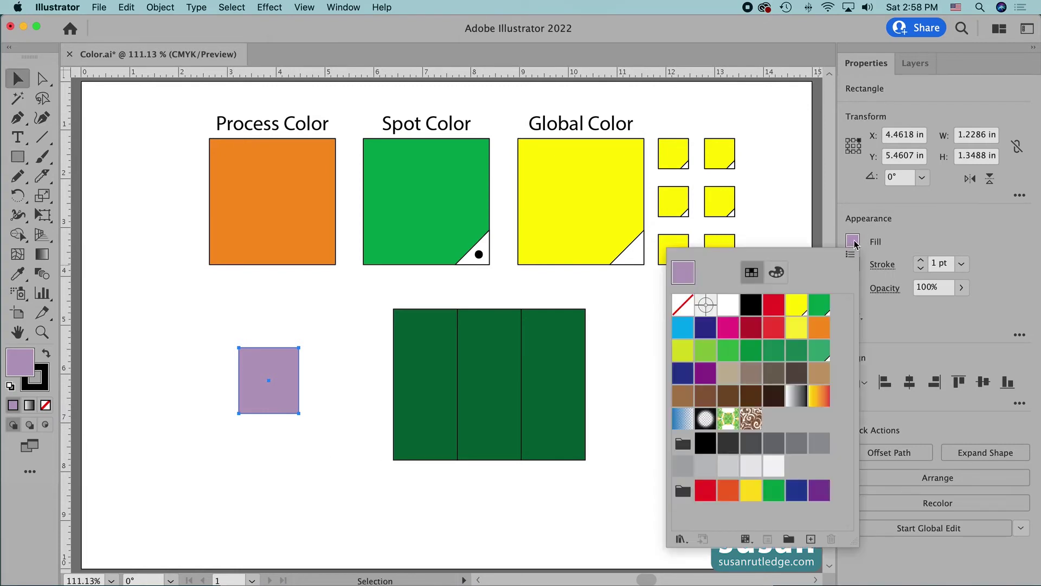
left_click(810, 540)
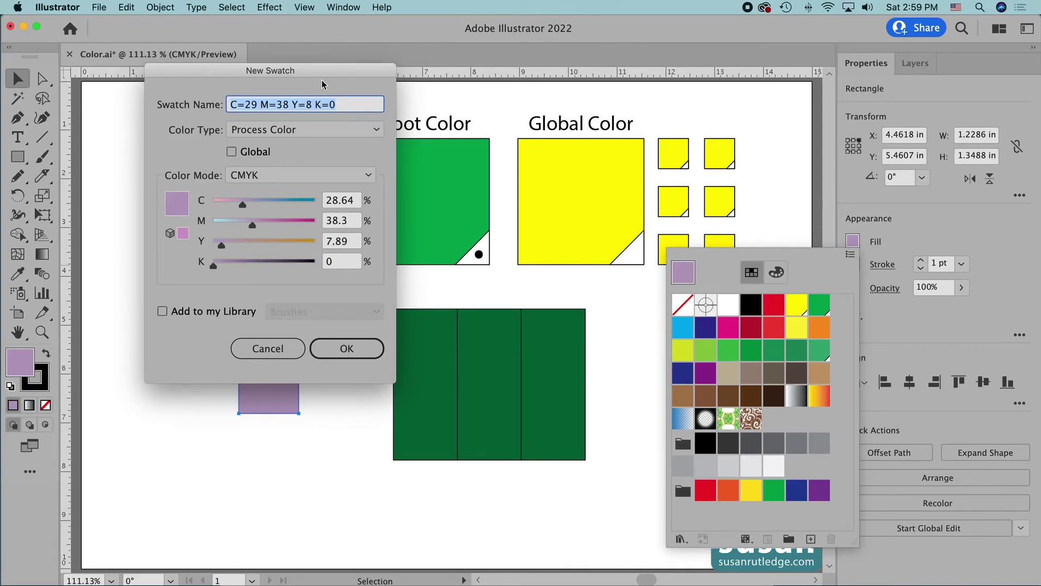
left_click(344, 349)
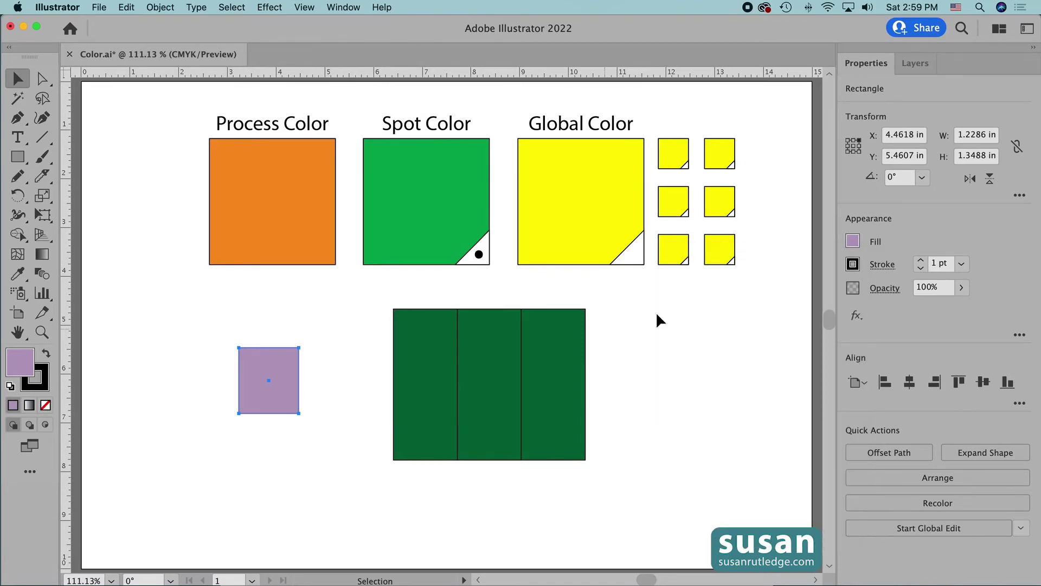
- Create another process swatch from the mauve fill, adjusting its CMYK sliders to a muted gray-green
left_click(853, 241)
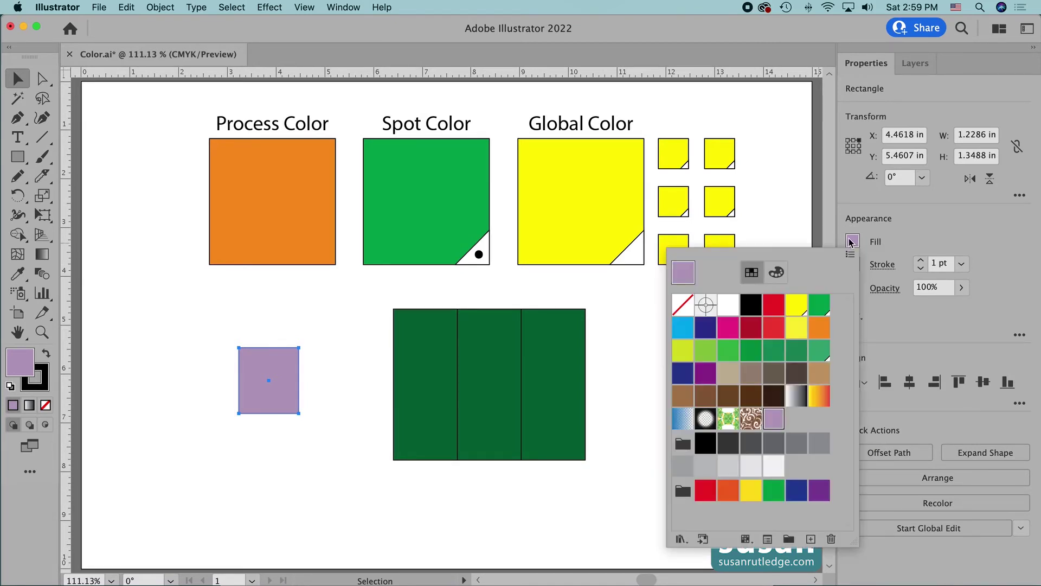
left_click(811, 540)
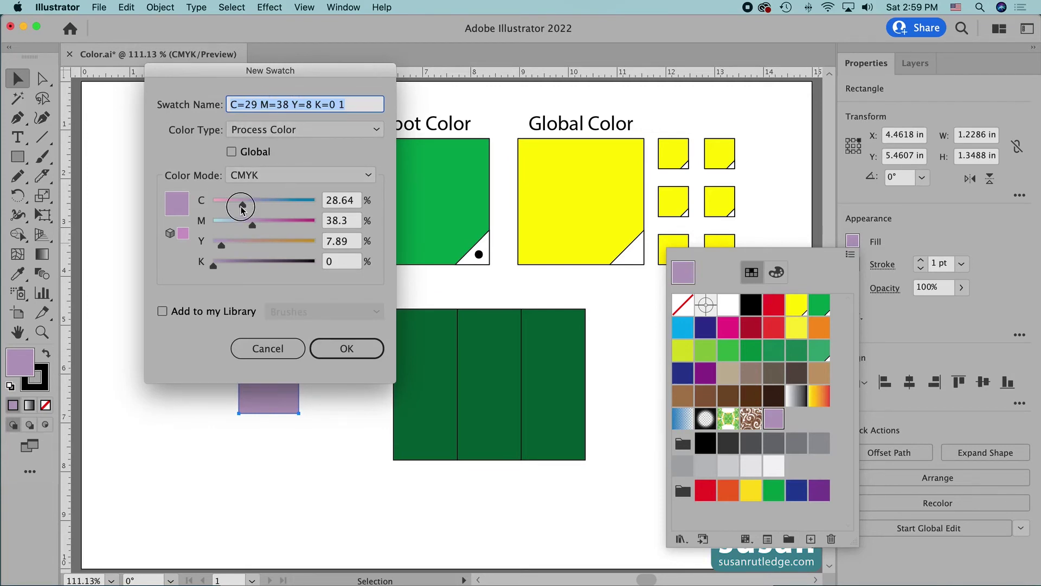
left_click_drag(241, 206, 224, 269)
left_click(346, 352)
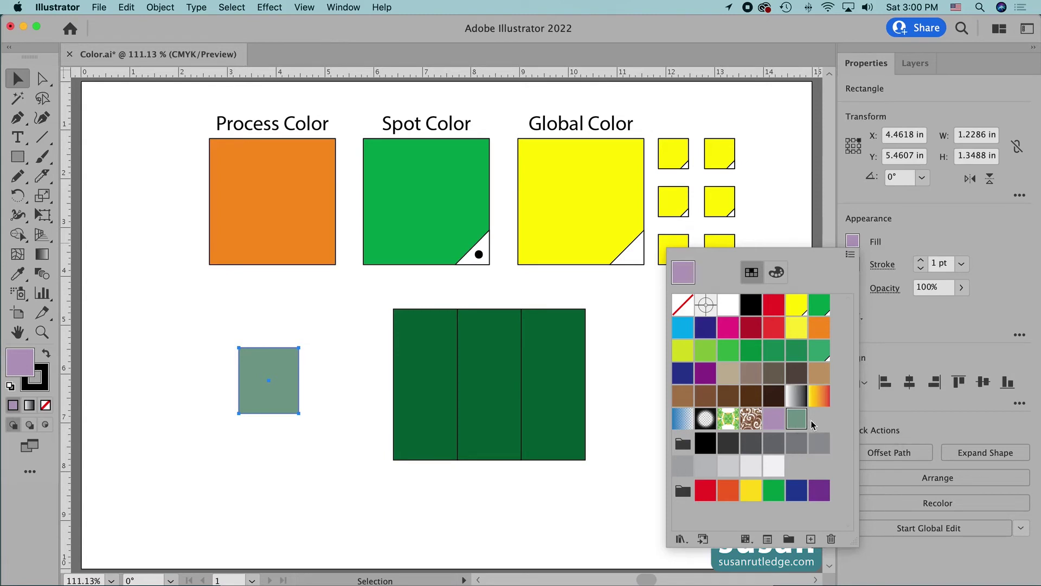
- Try several spectrum colors as the small rectangle's fill in the color mixer, ending on pink with C 7.45%, M 76.47%, Y 0%, K 0%
left_click(781, 275)
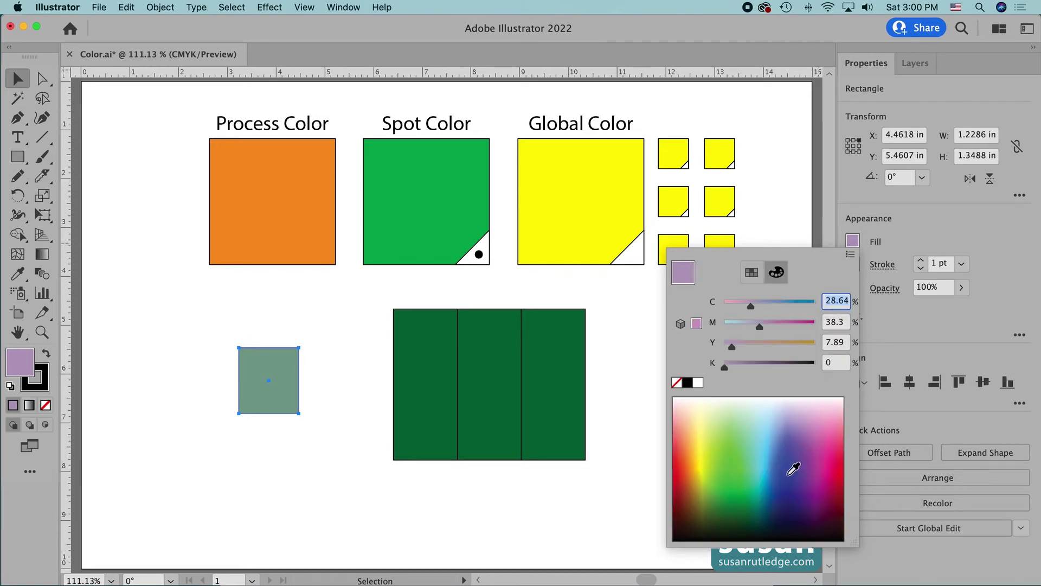
left_click(792, 421)
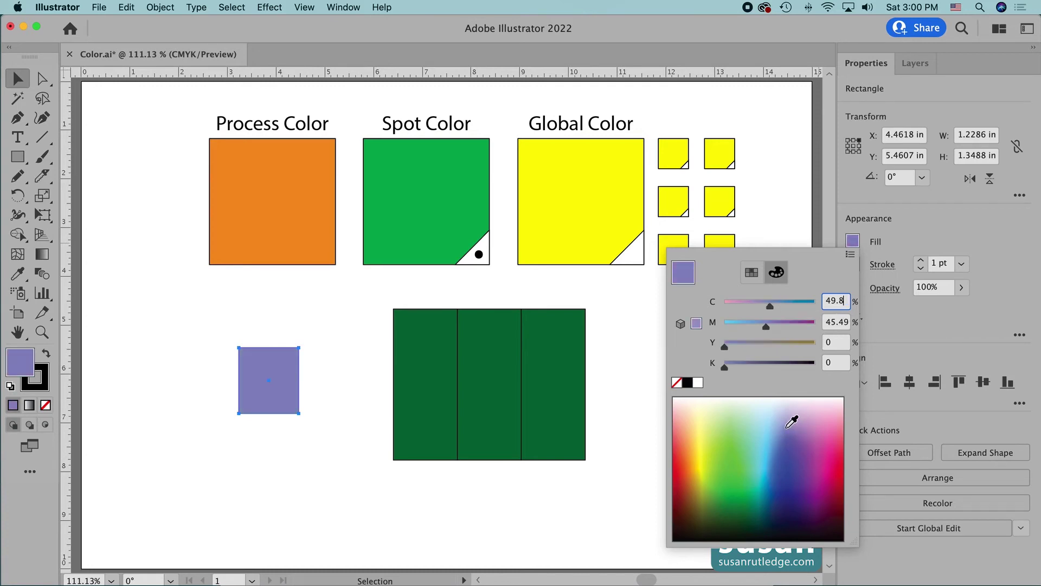
left_click(748, 485)
left_click(789, 511)
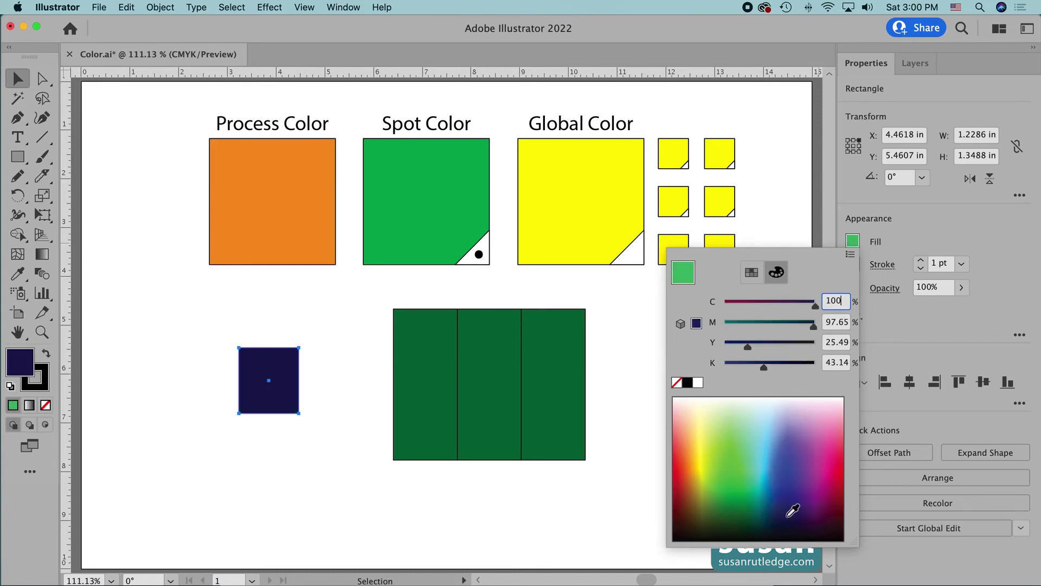
left_click(827, 478)
left_click(829, 438)
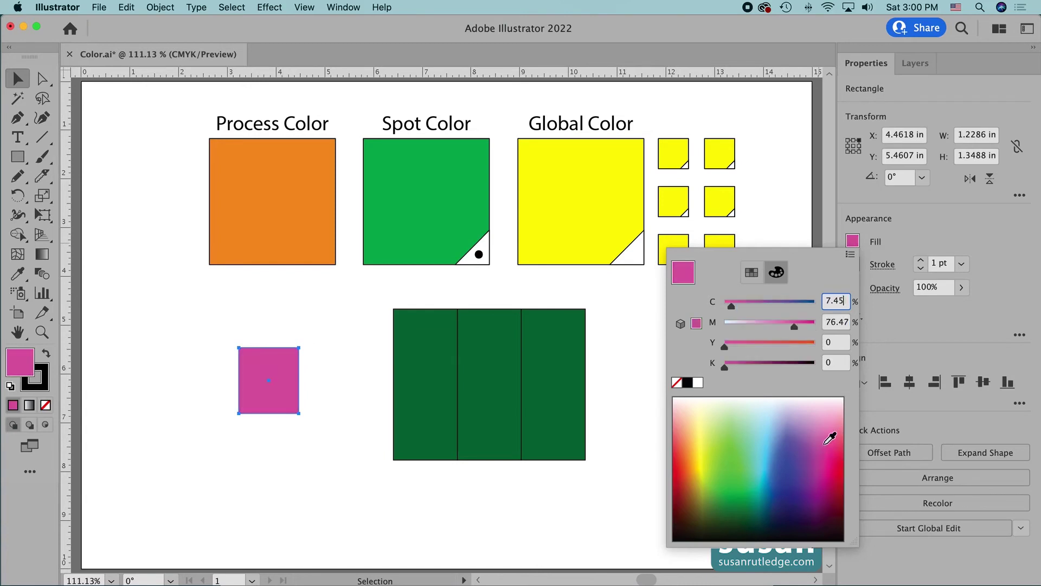
- Save the pink fill as a new process swatch named C=7 M=76 Y=0 K=0 and check it among the swatches
left_click(850, 255)
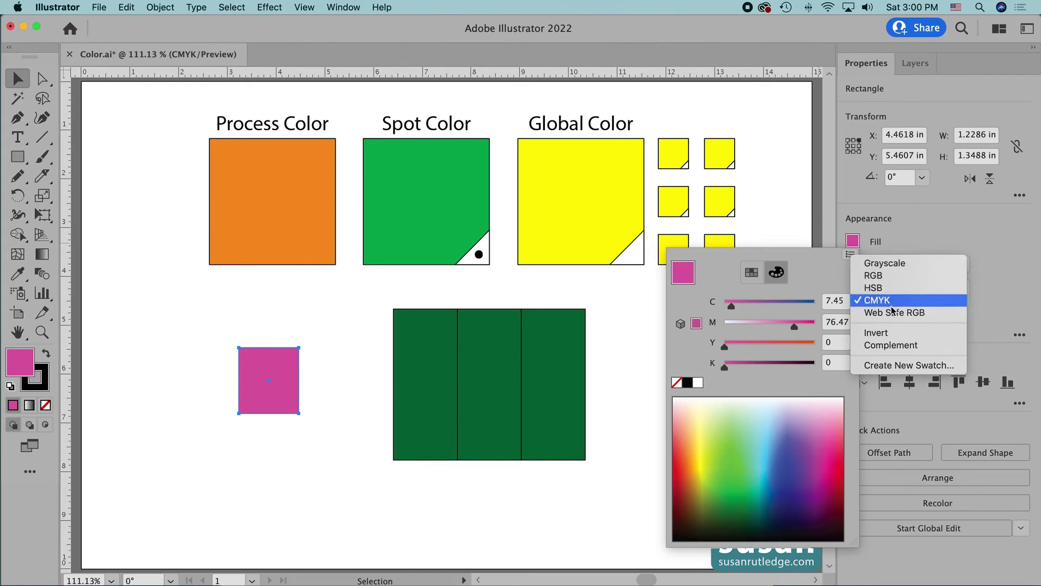
left_click(895, 366)
left_click(353, 353)
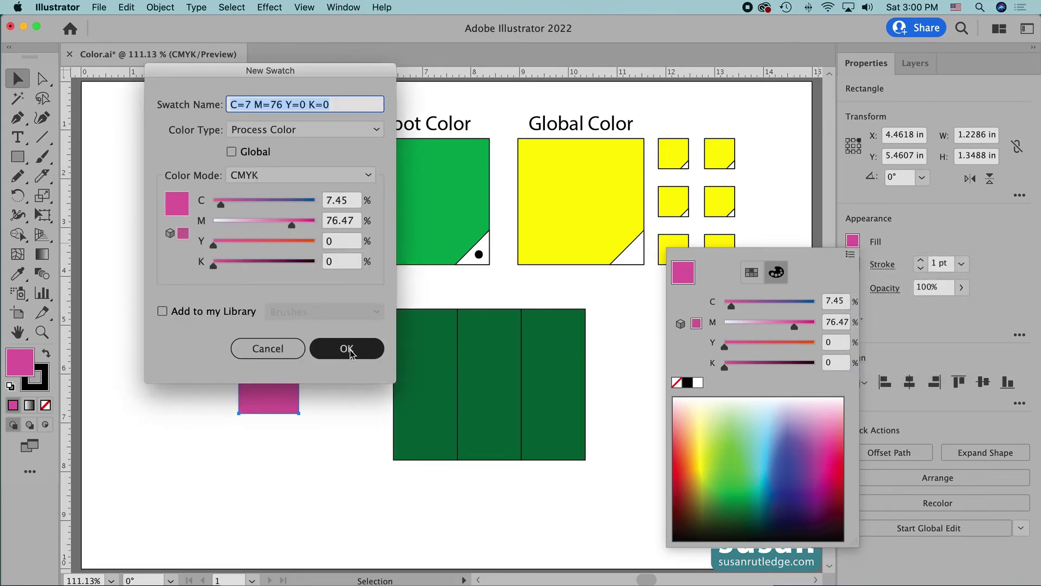
left_click(752, 272)
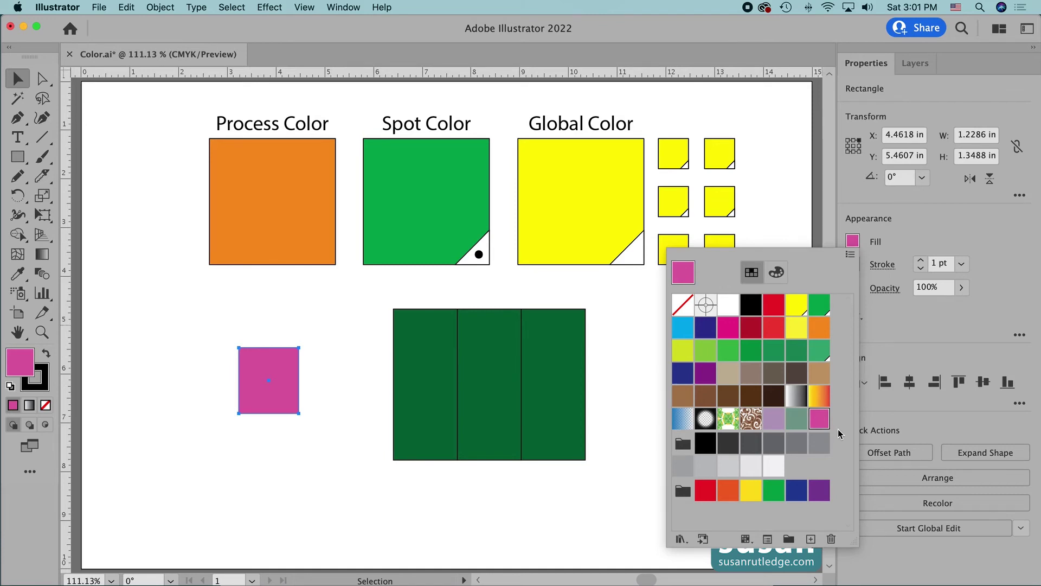
left_click(650, 411)
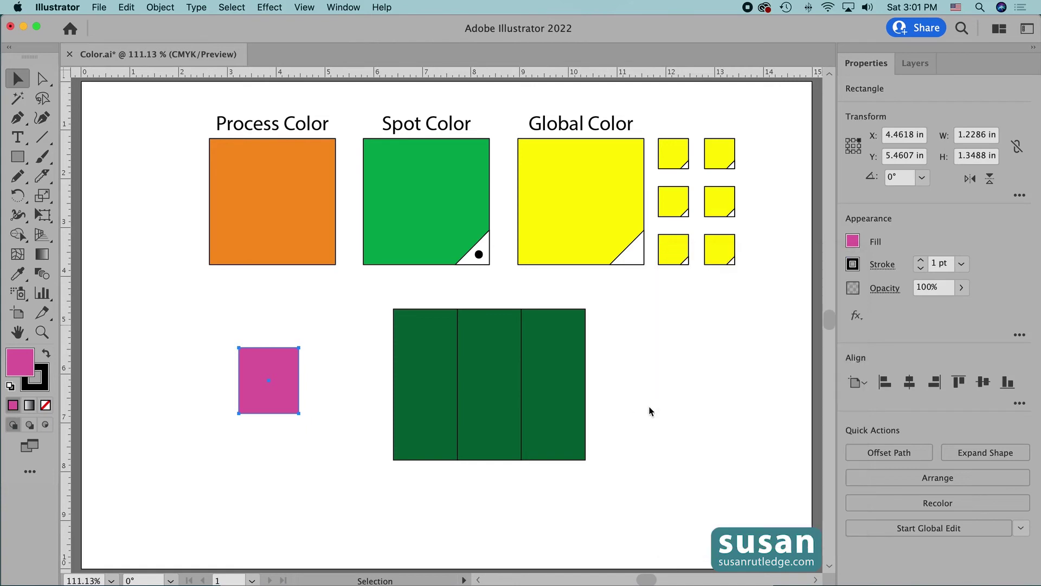
- Edit the middle tall rectangle's C=90 M=30 Y=95 K=30 swatch in HSB mode, setting S to 88% and B to 53% with preview on
left_click(493, 390)
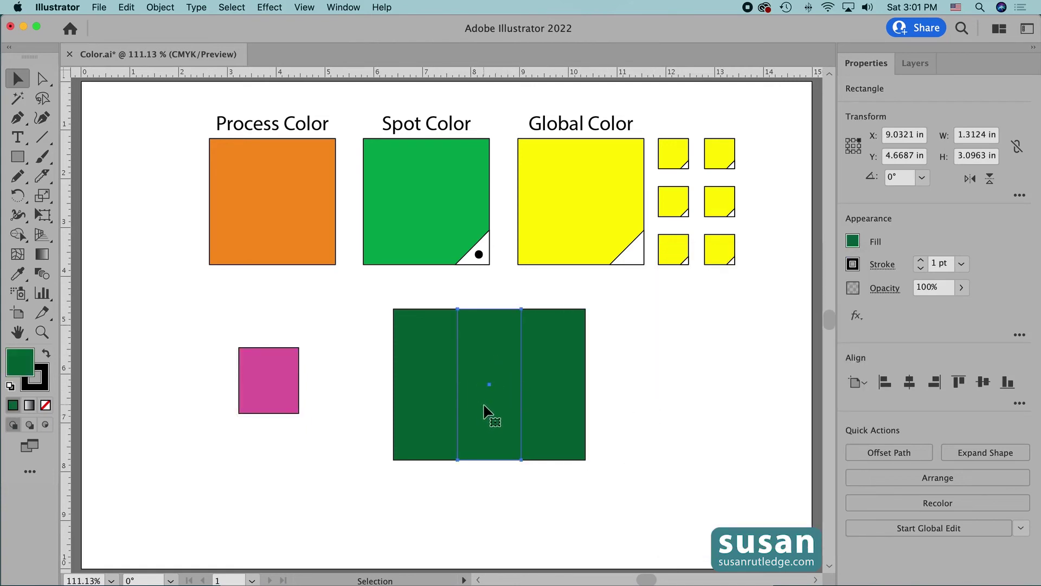
left_click(852, 242)
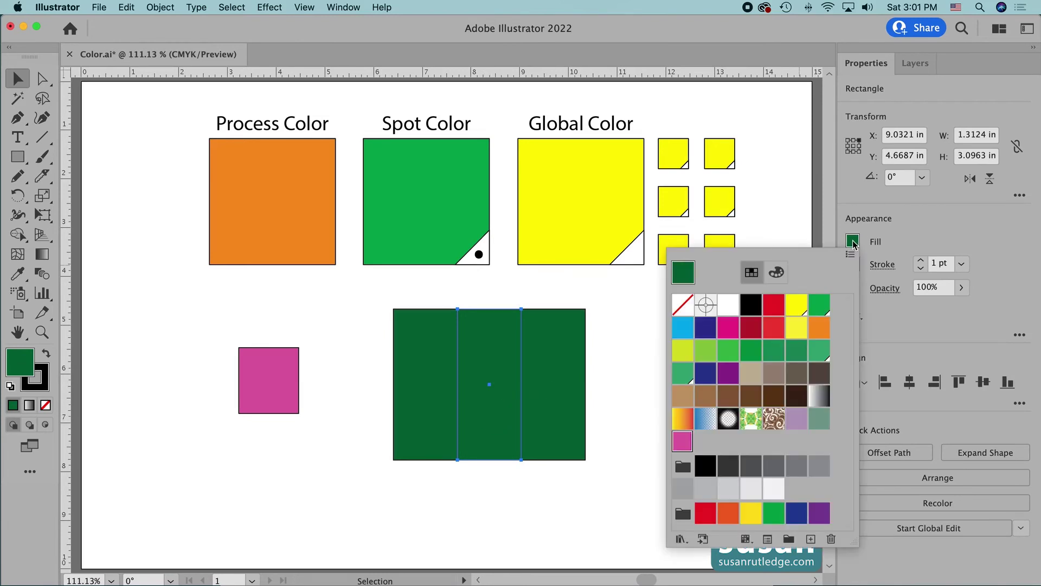
double_click(796, 351)
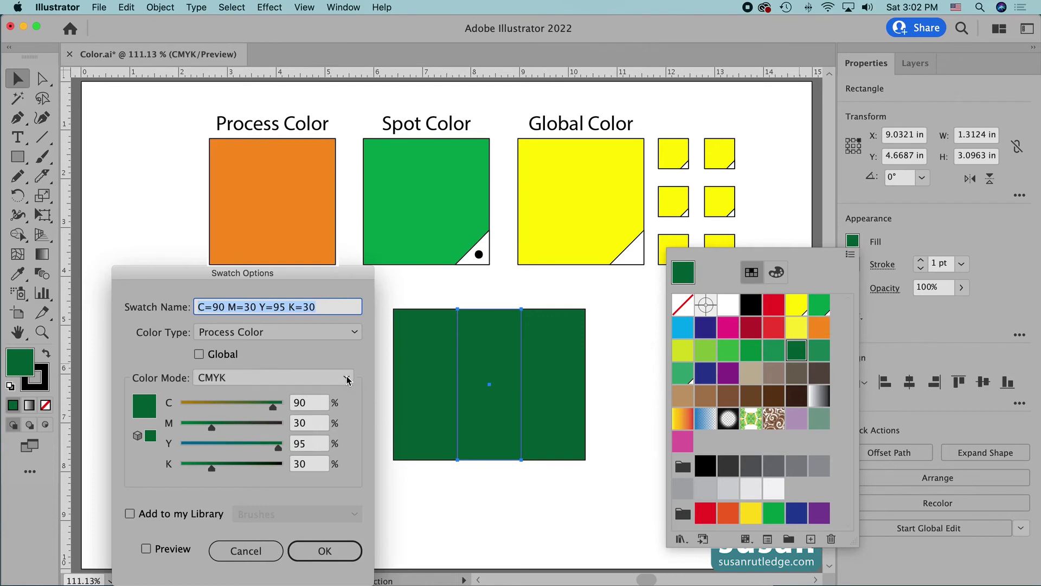
left_click(348, 380)
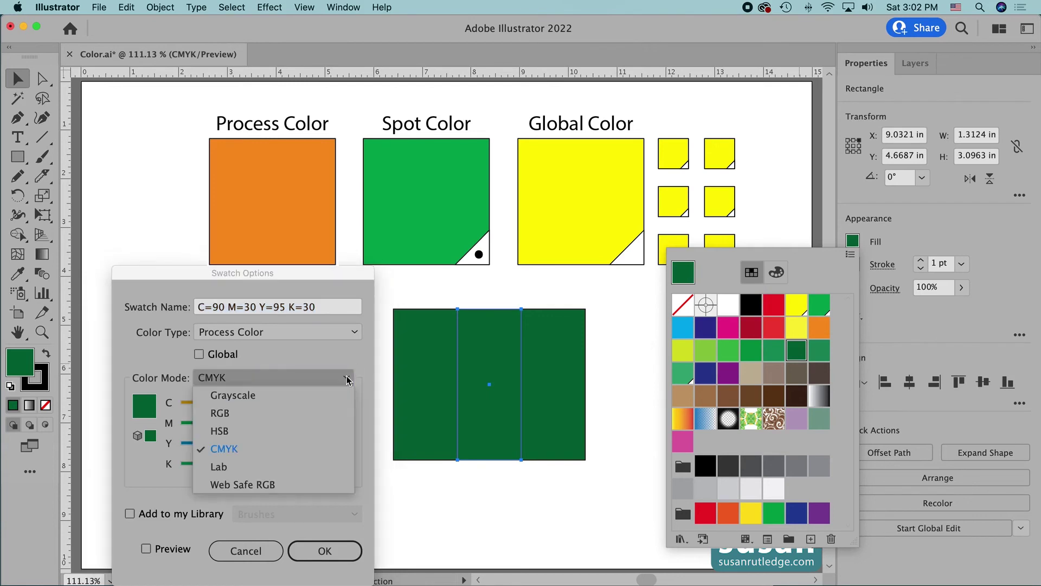
left_click(228, 434)
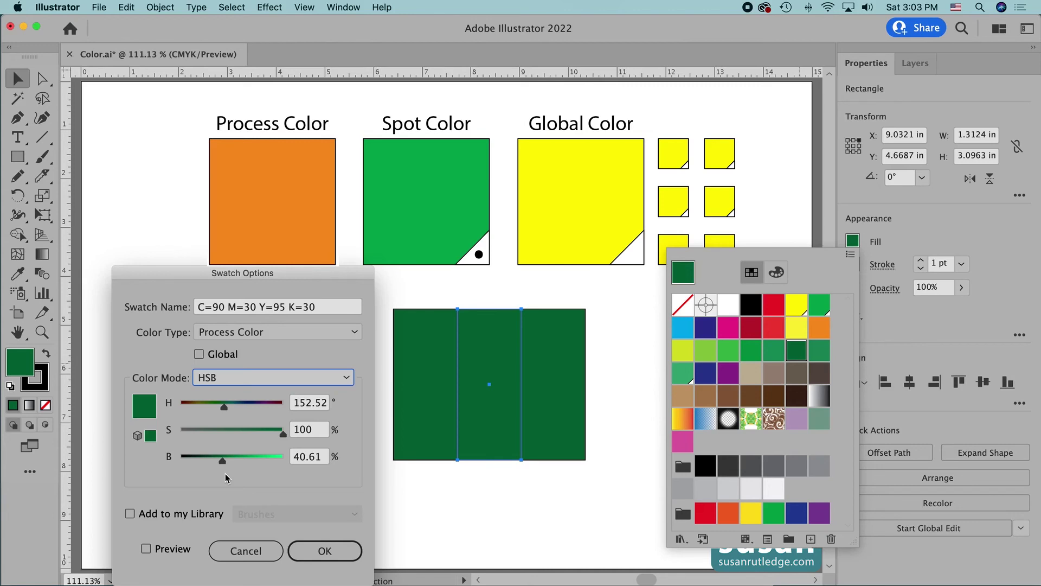
left_click_drag(283, 435, 270, 437)
left_click_drag(225, 463, 237, 466)
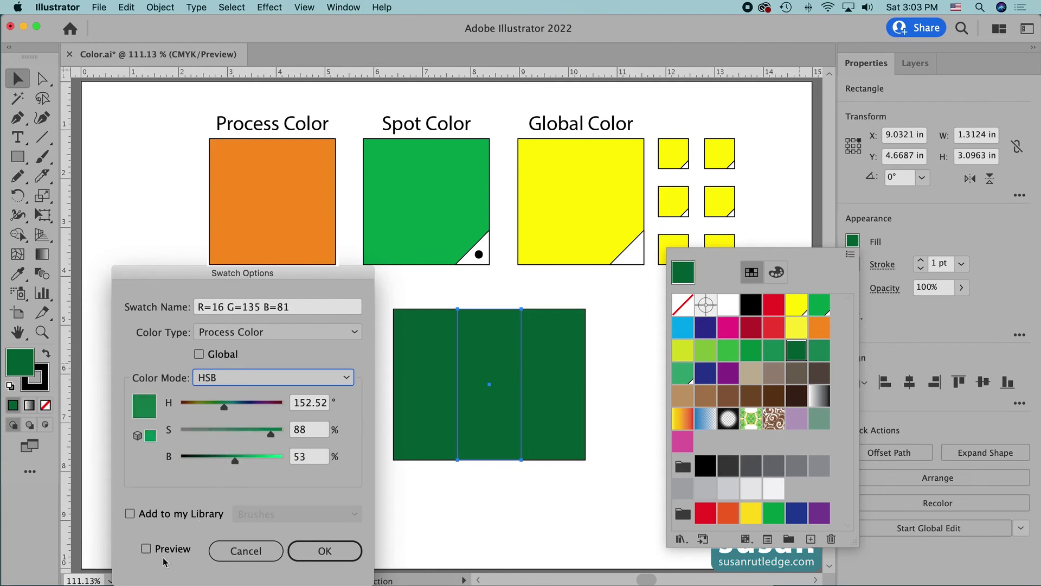
left_click(146, 549)
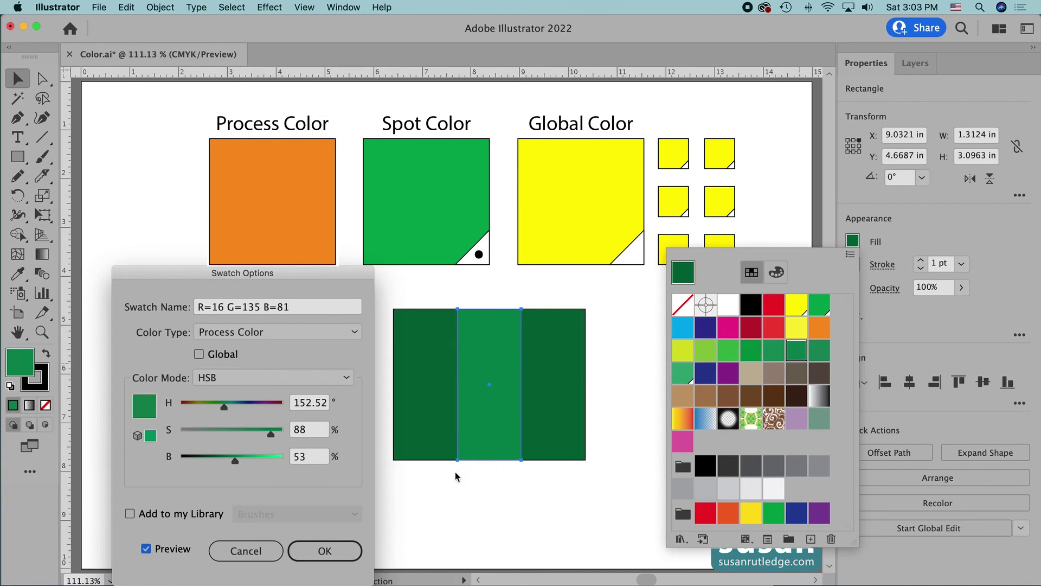
left_click(326, 552)
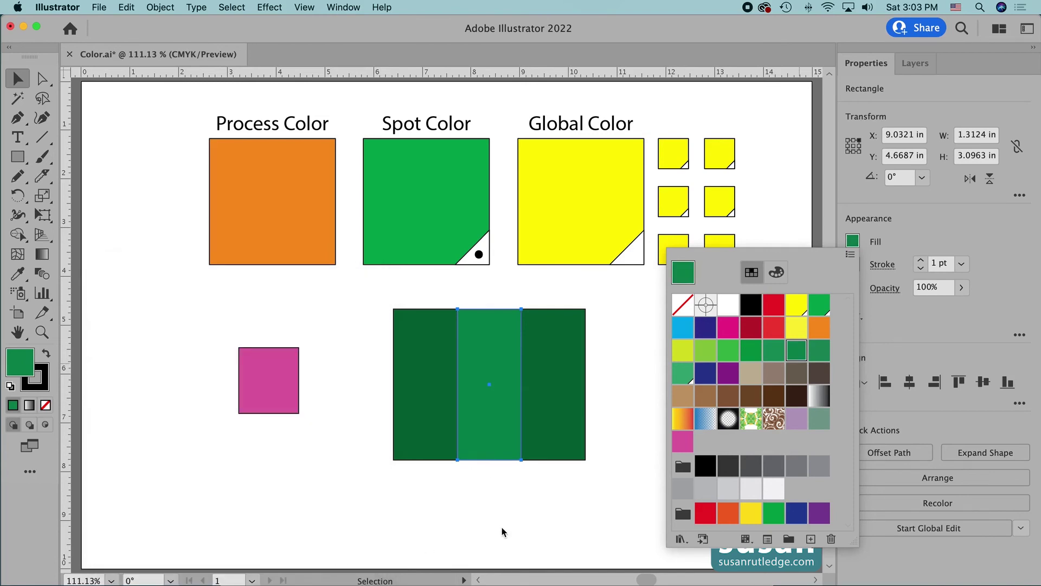
- Copy the middle tall rectangle's lighter green fill onto the rightmost tall rectangle with the Eyedropper, and return to the Selection tool
left_click(556, 425)
left_click(556, 424)
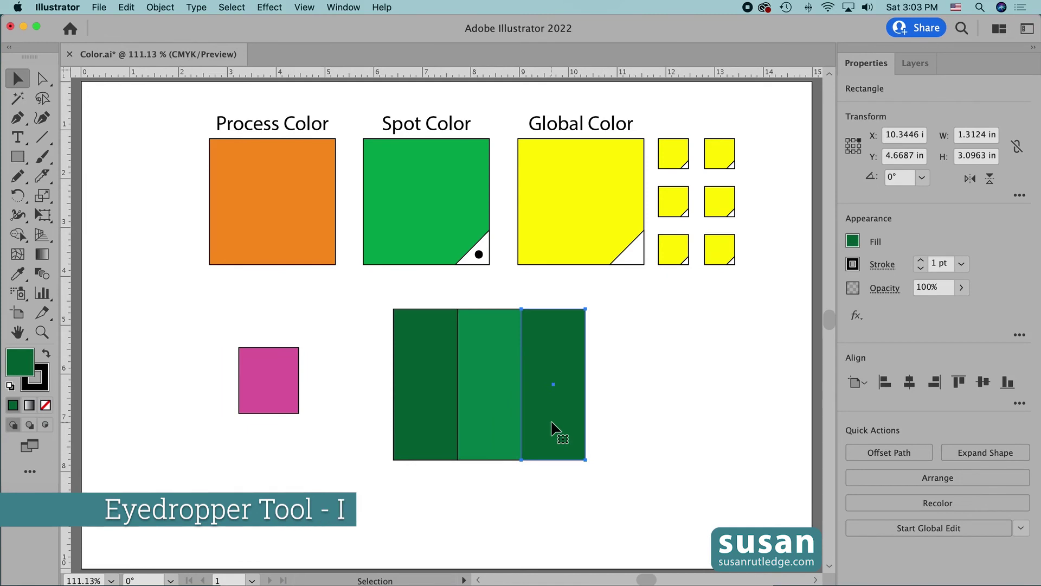
key("i")
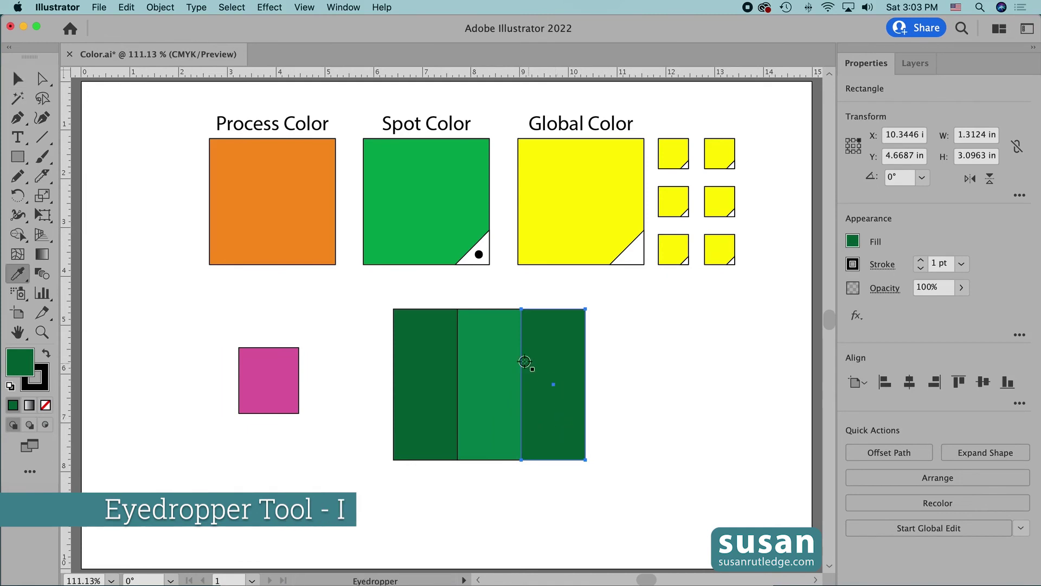
left_click(490, 413)
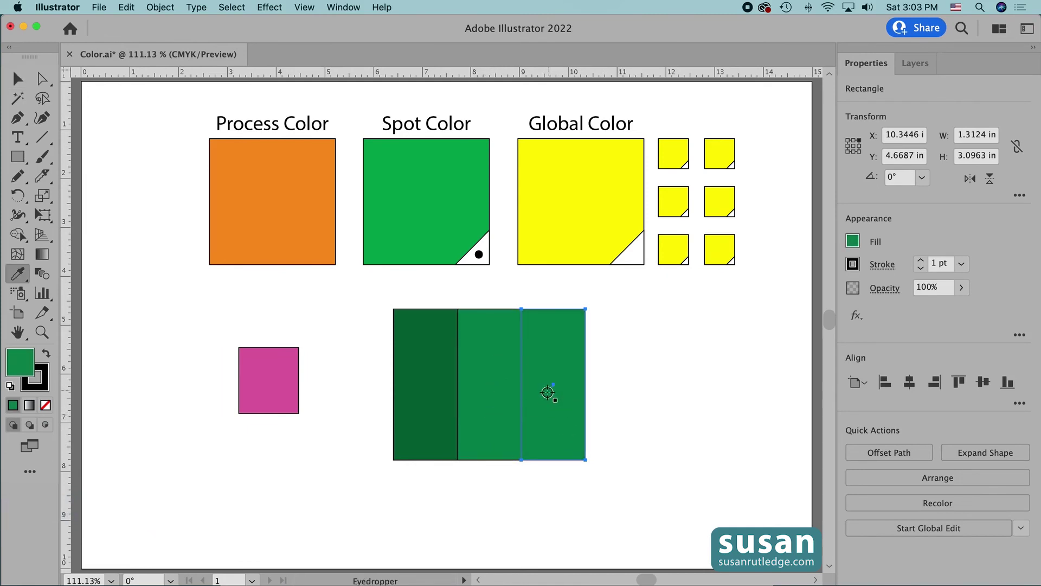
key("v")
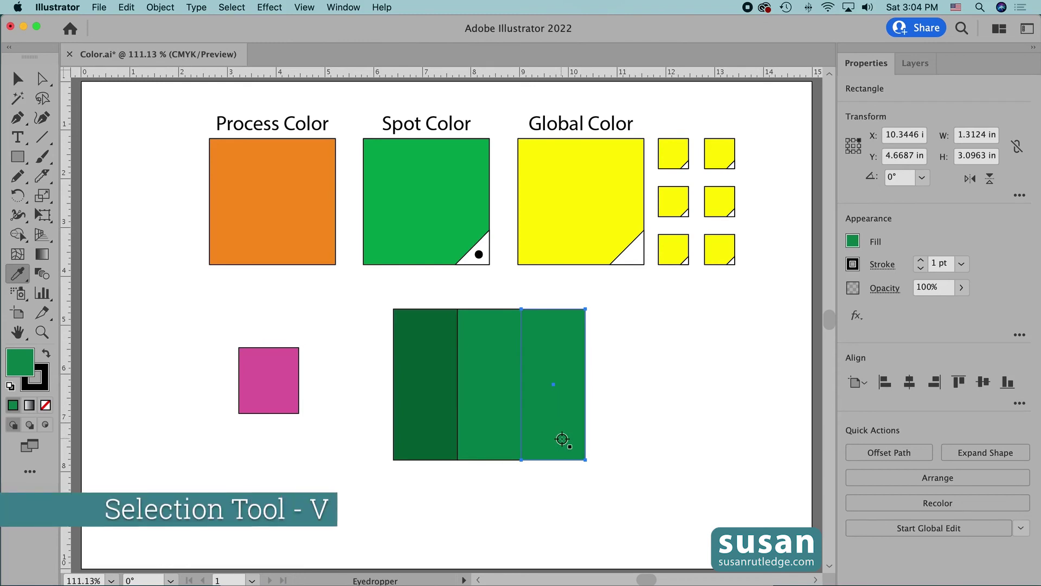
key("v")
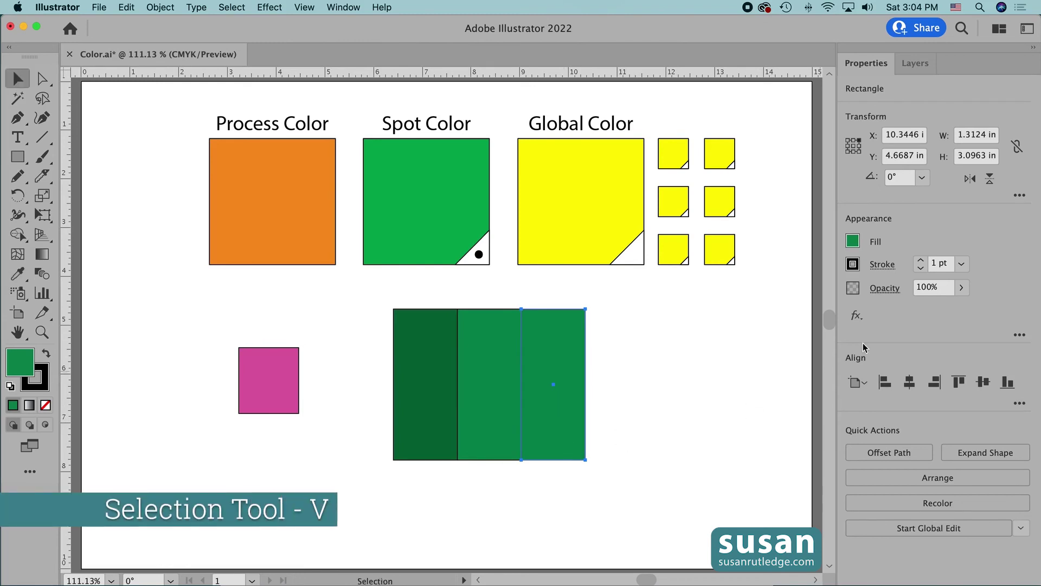
- Edit the rightmost tall rectangle's green swatch in HSB mode, setting S to 82% and B to 63% with preview on, and deselect the rectangle
left_click(853, 242)
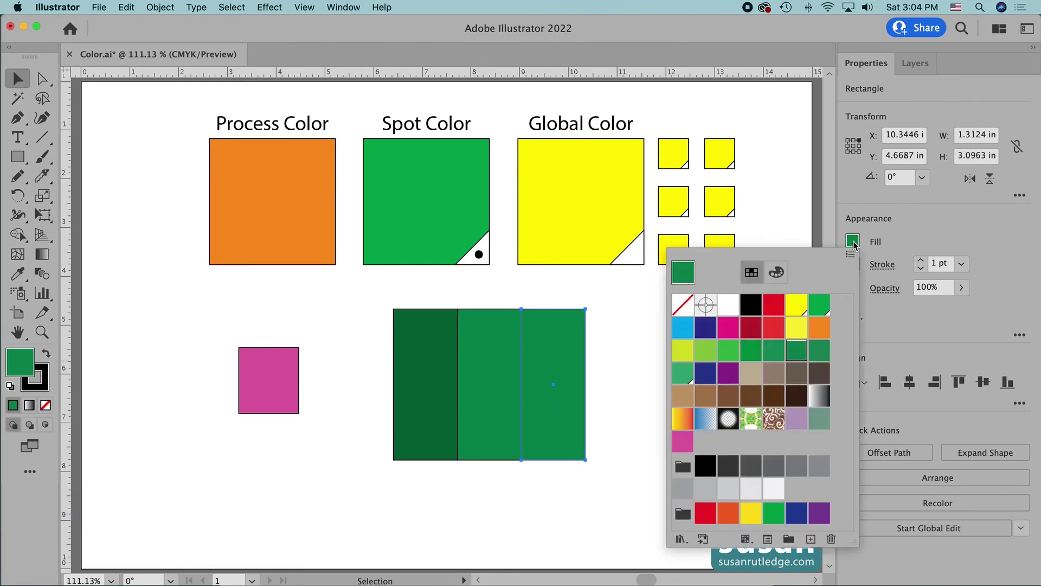
double_click(795, 353)
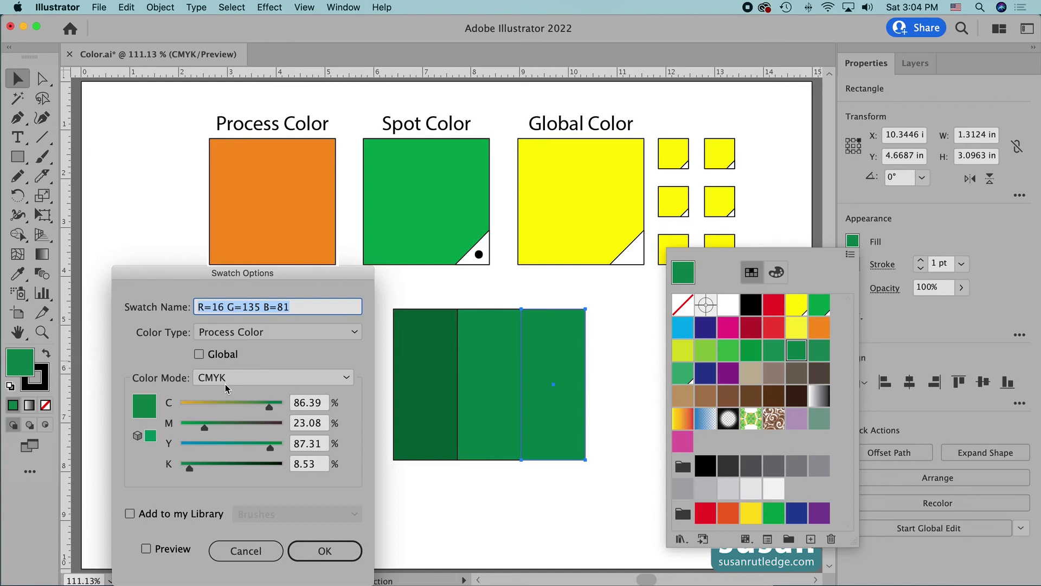
left_click(347, 377)
left_click(270, 430)
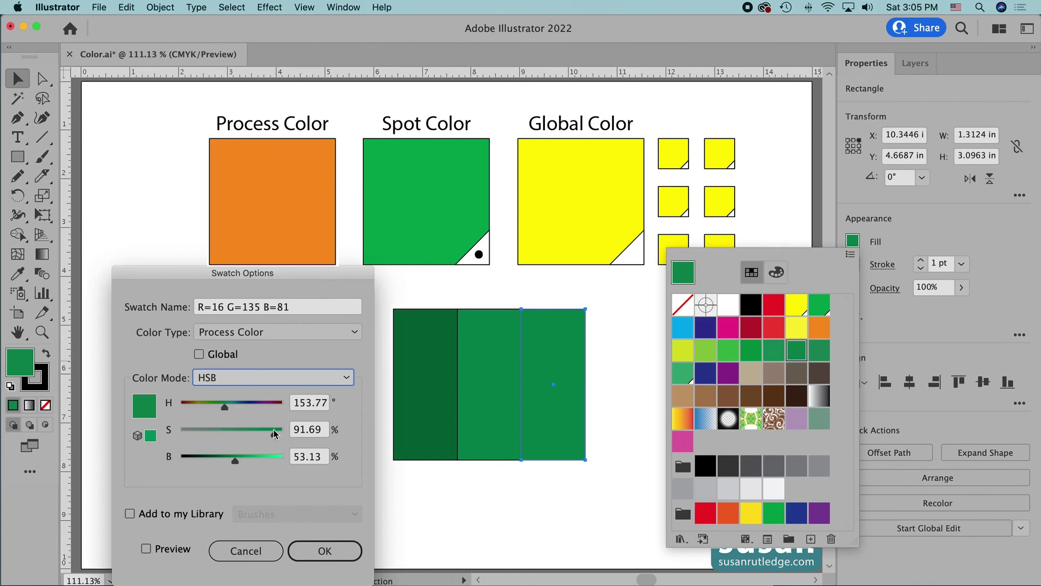
left_click_drag(274, 433, 241, 464)
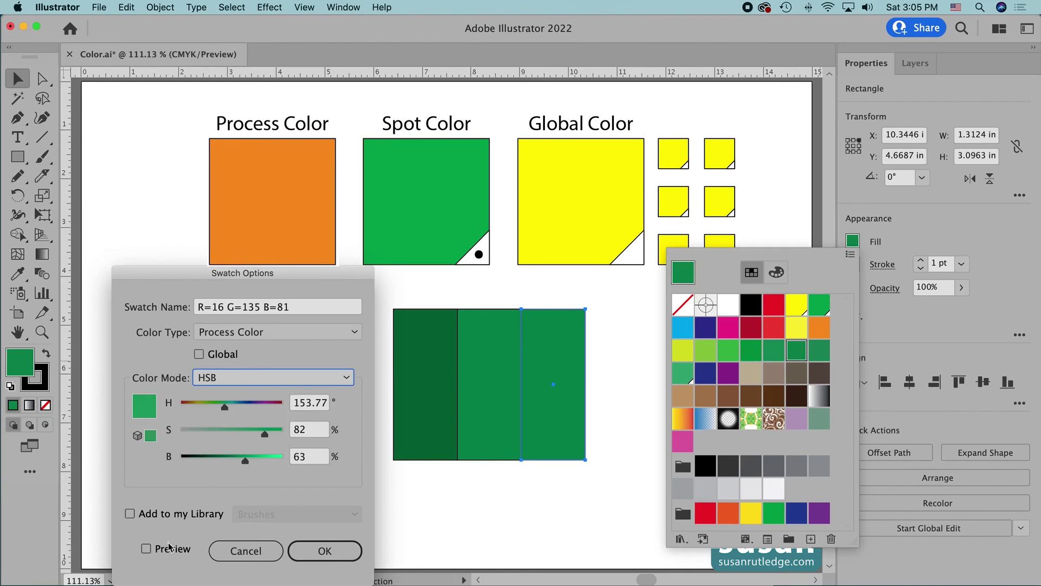
left_click(146, 548)
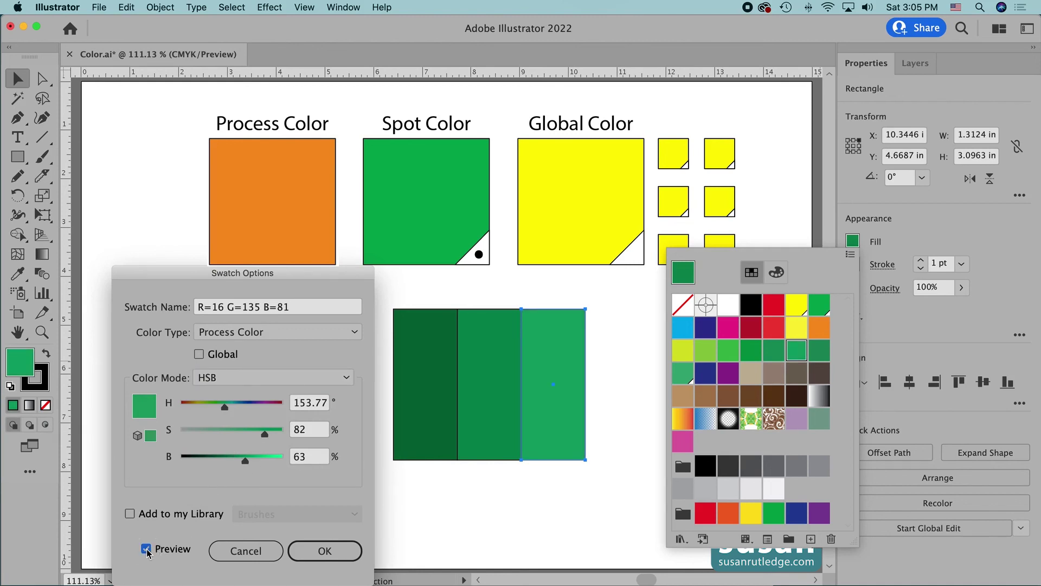
left_click(331, 551)
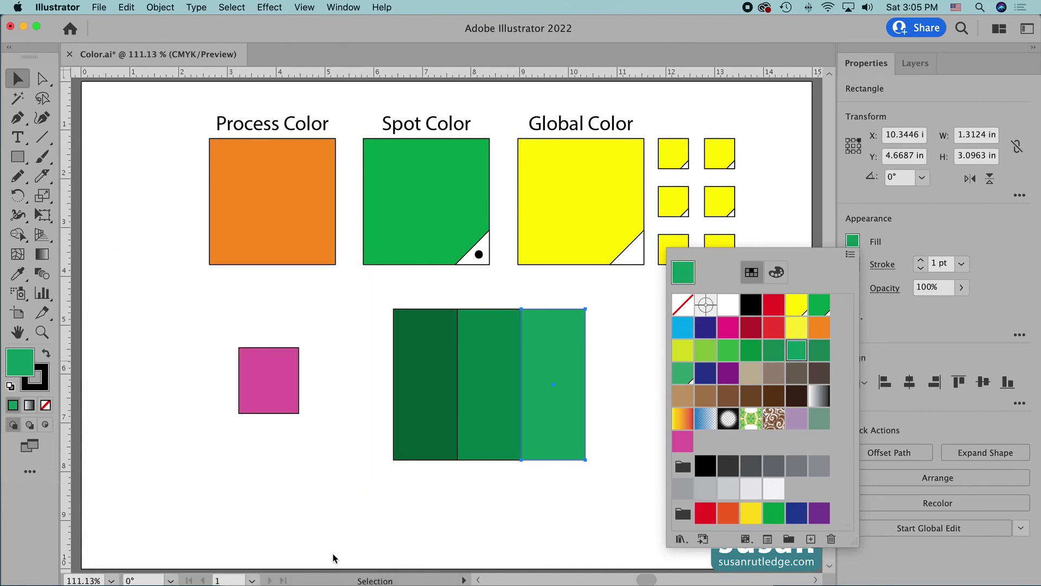
left_click(545, 504)
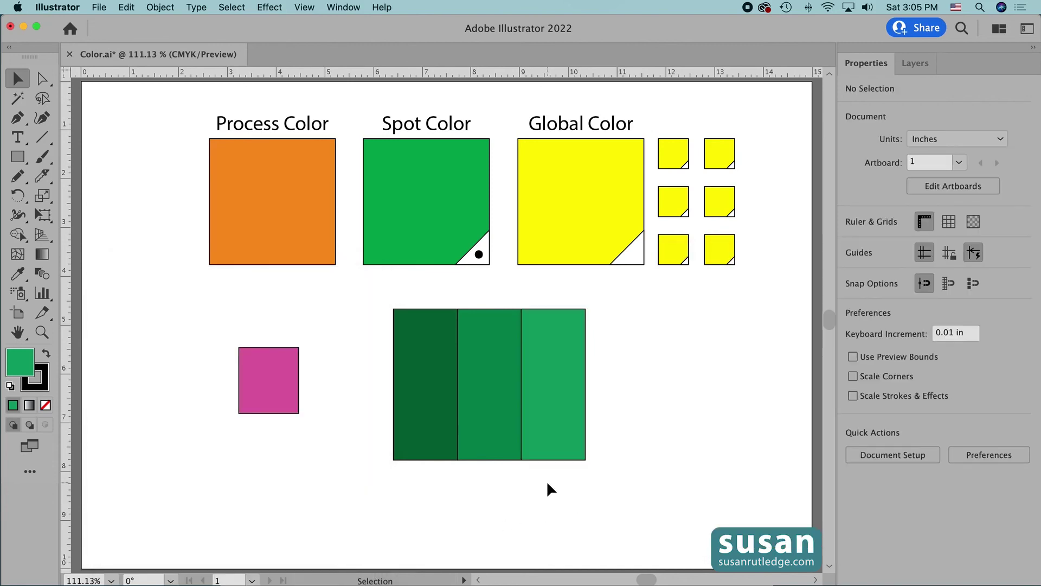